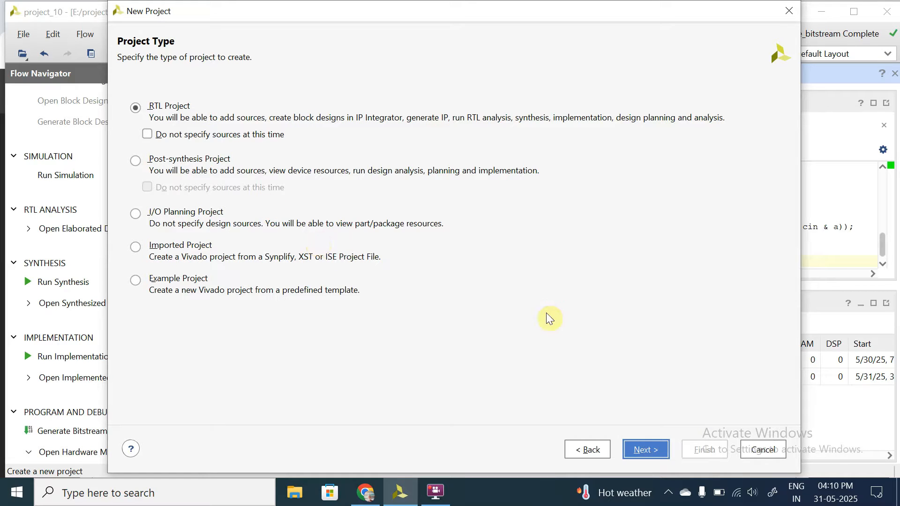
Set the new project up as an RTL project without adding any source or constraint files
click(632, 451)
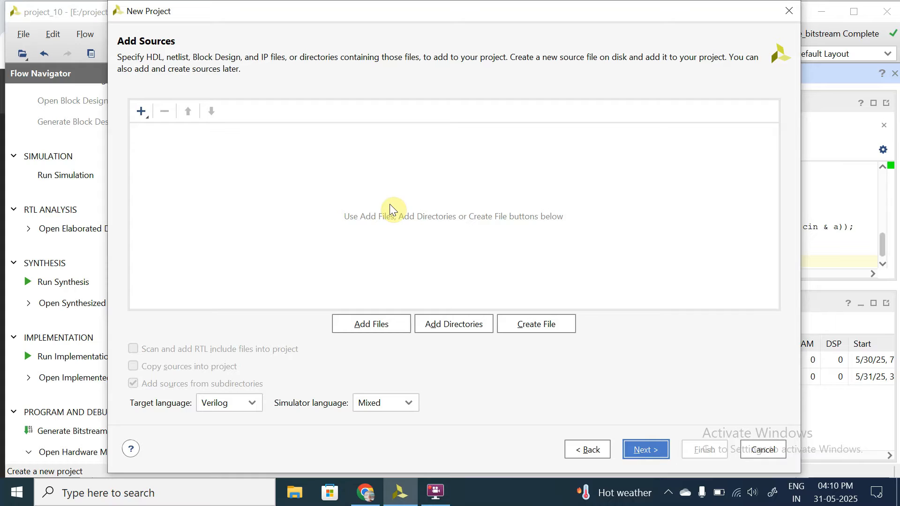
click(651, 444)
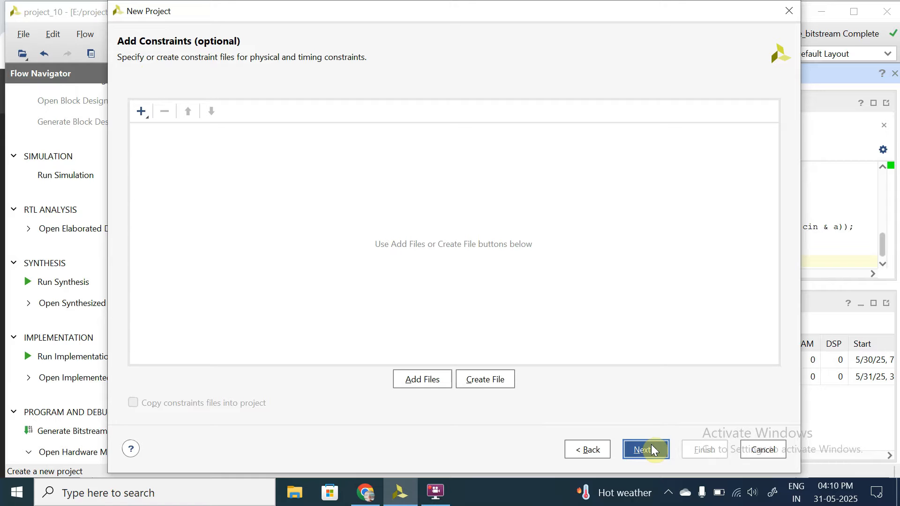
click(650, 444)
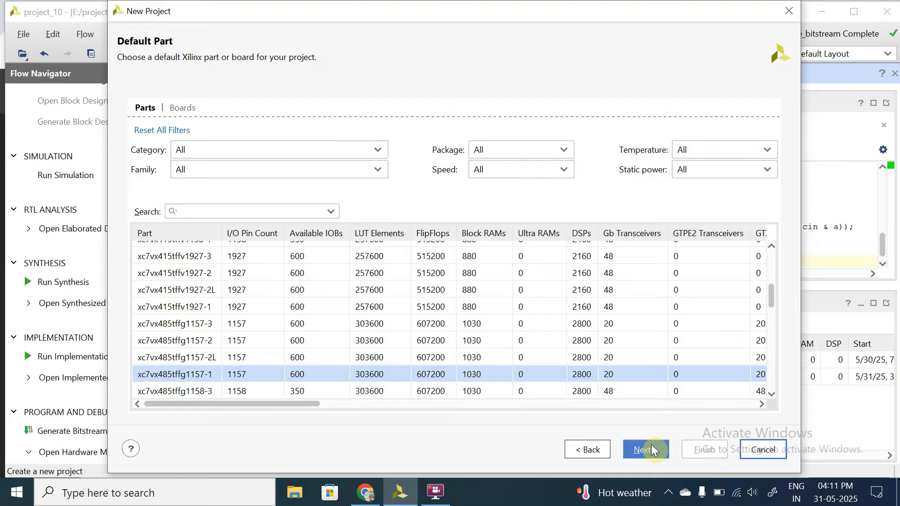
Choose the Zybo Z7-10 board as the default part, finish creating project_11 while closing project_10, and maximize the window
click(182, 108)
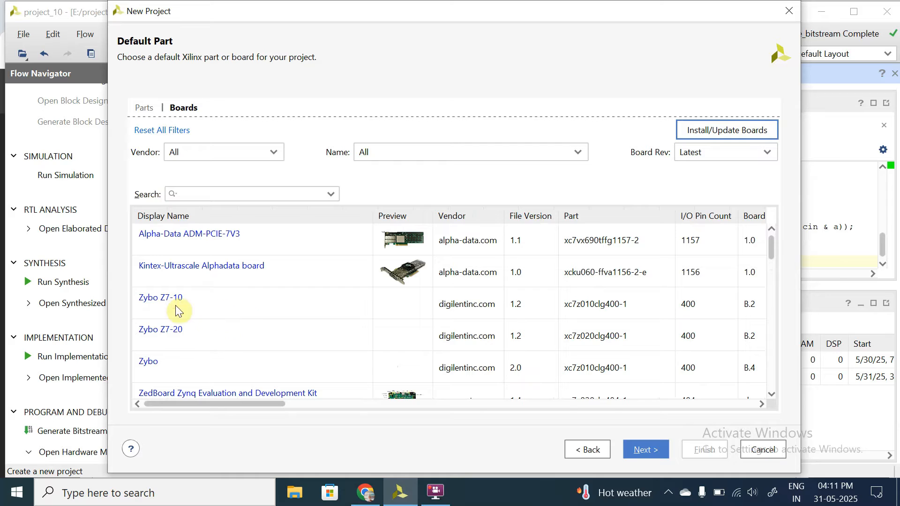
click(268, 304)
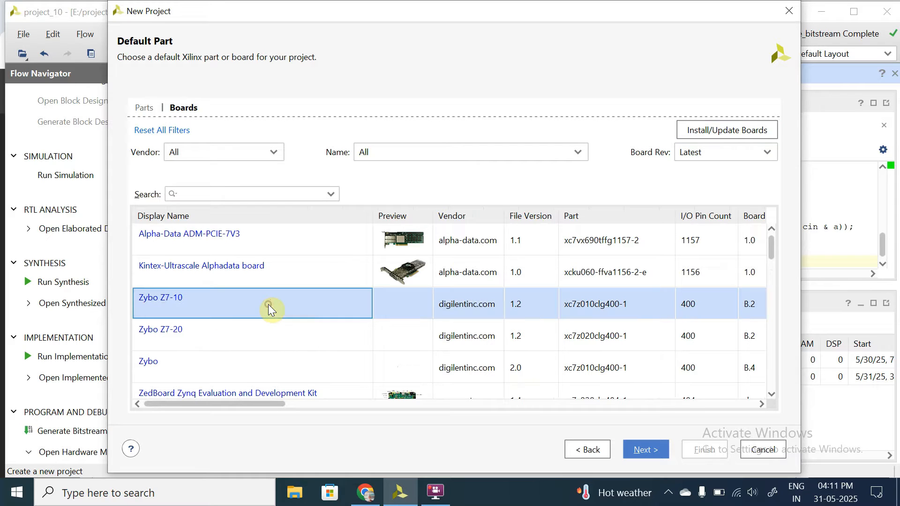
click(664, 451)
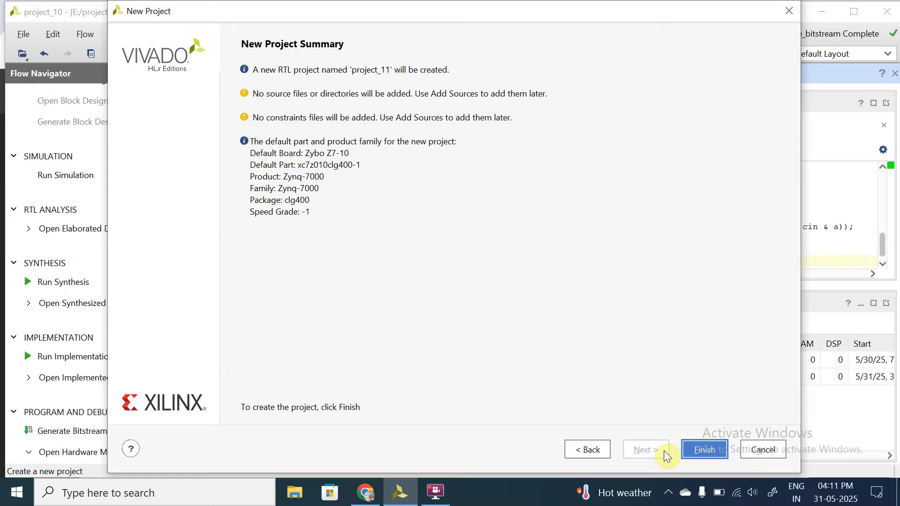
click(705, 451)
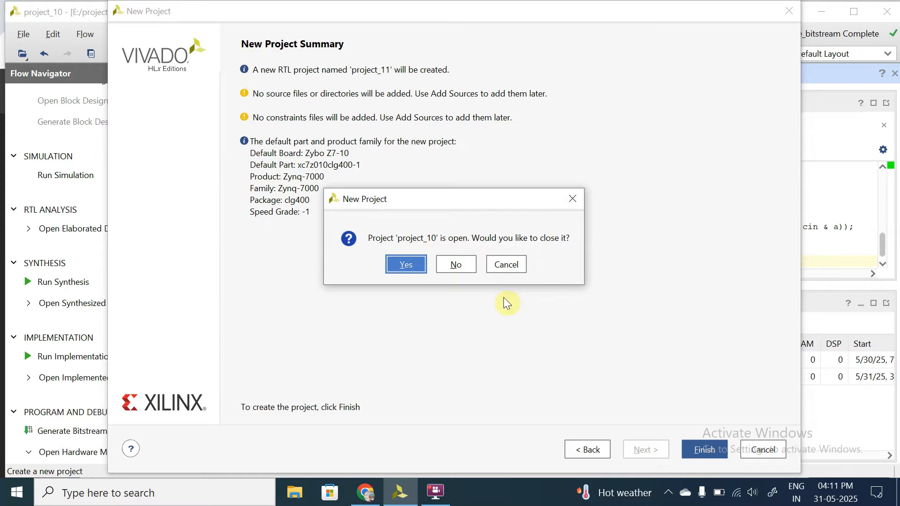
click(412, 263)
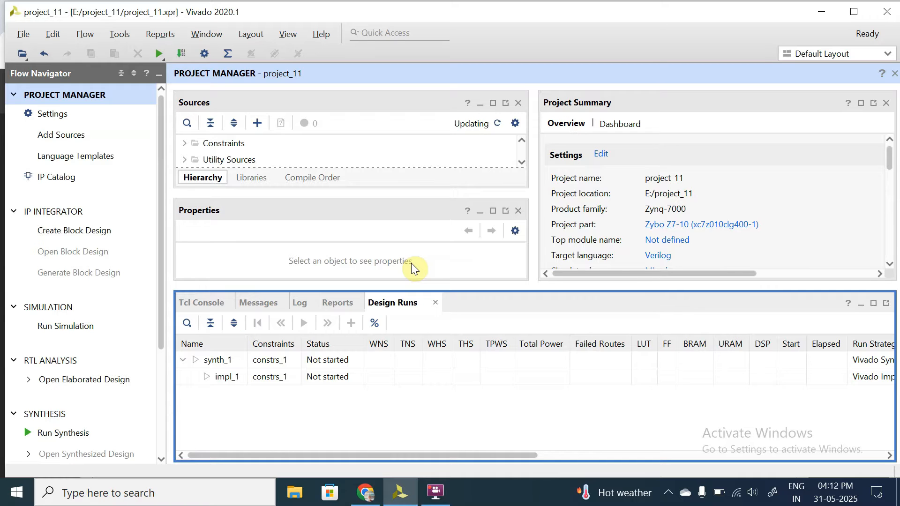
click(852, 10)
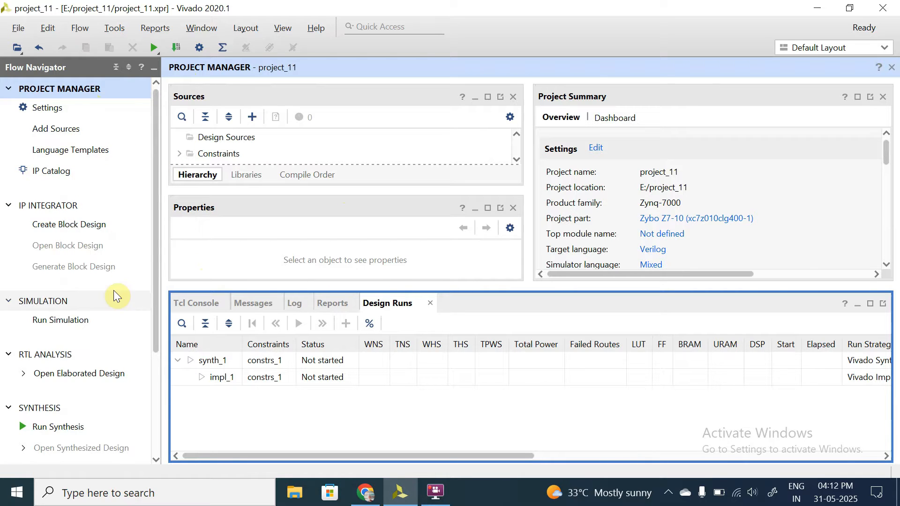
Review the available design flow stages and the overview of project_11's settings
scroll(80, 410, down, 3)
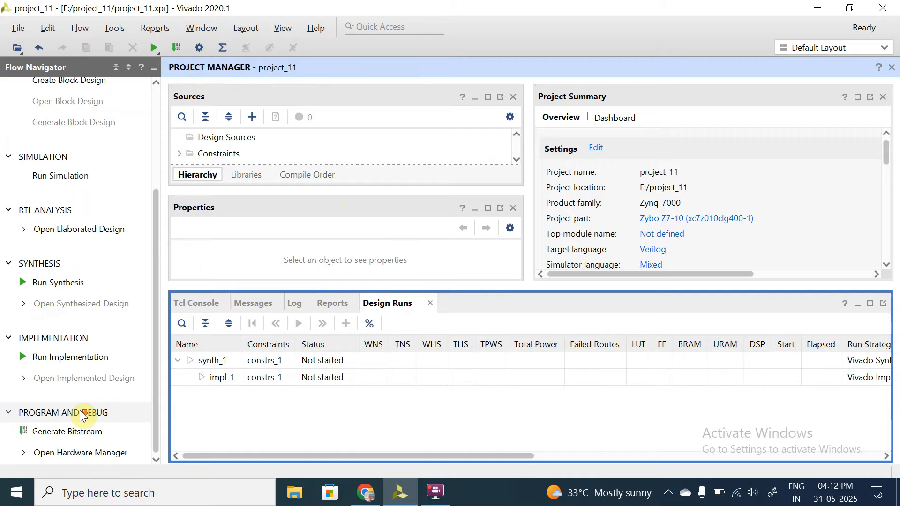
scroll(79, 410, up, 3)
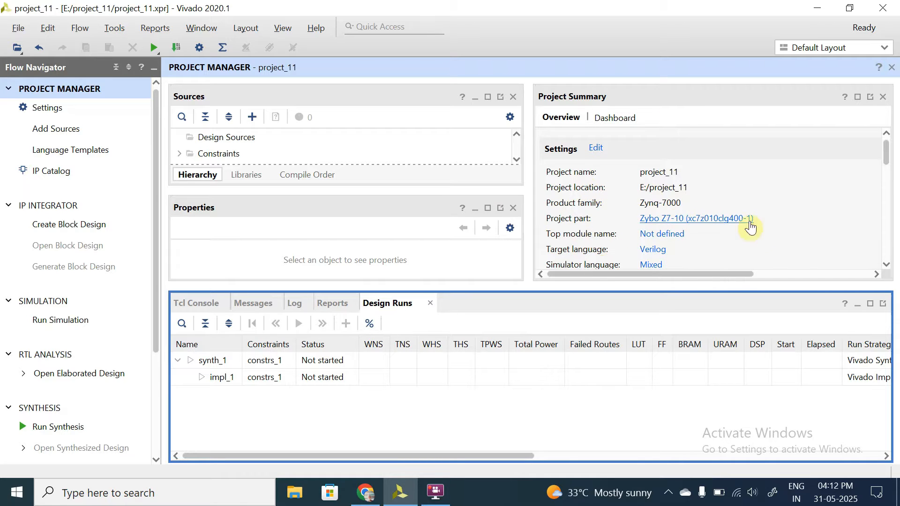
scroll(790, 250, down, 1)
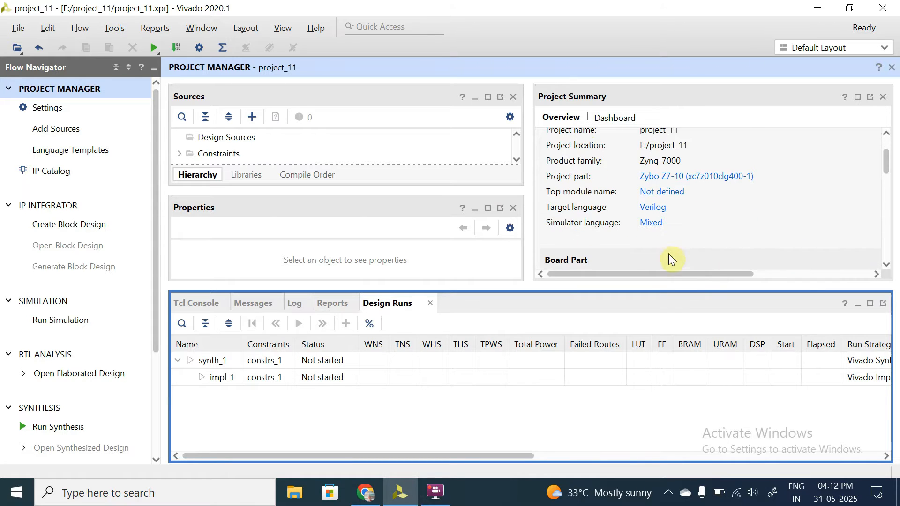
scroll(665, 256, down, 3)
scroll(728, 199, down, 3)
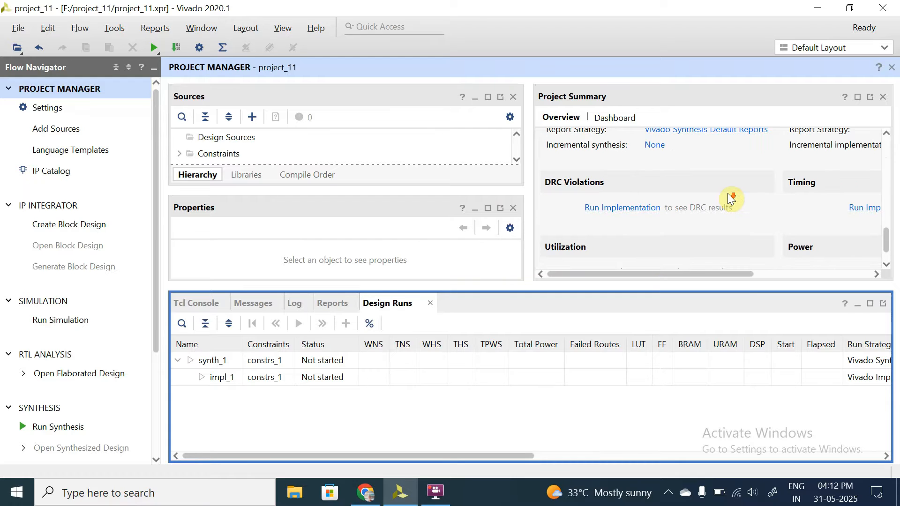
scroll(727, 193, up, 5)
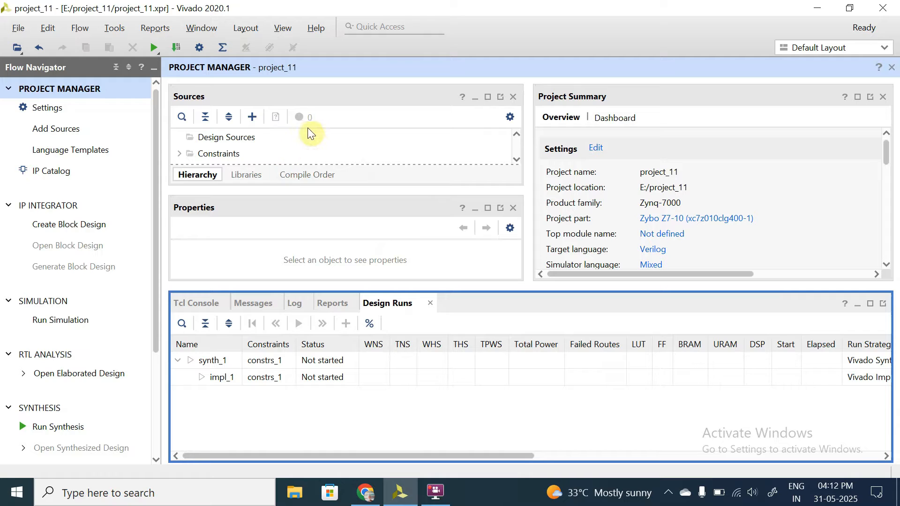
Create a Verilog design source named FULL_ADDER local to the project, accepting its module definition without ports
click(249, 117)
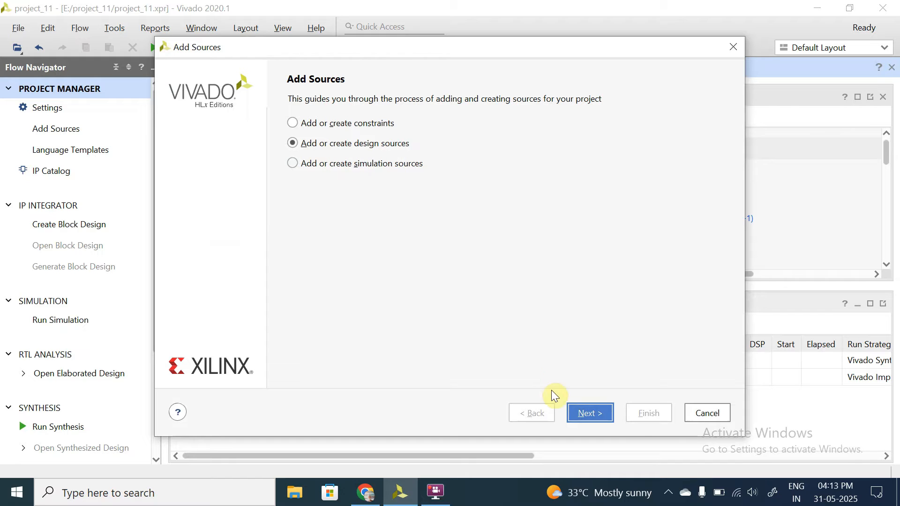
click(585, 414)
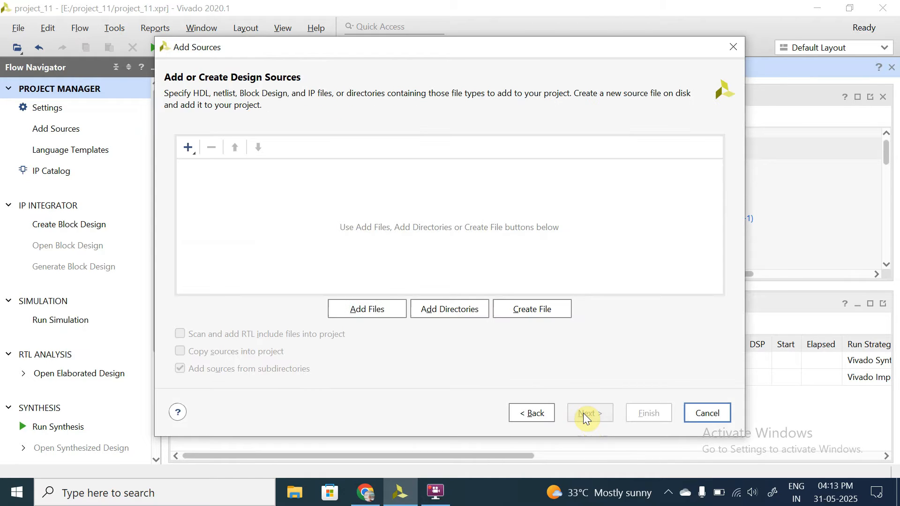
click(541, 310)
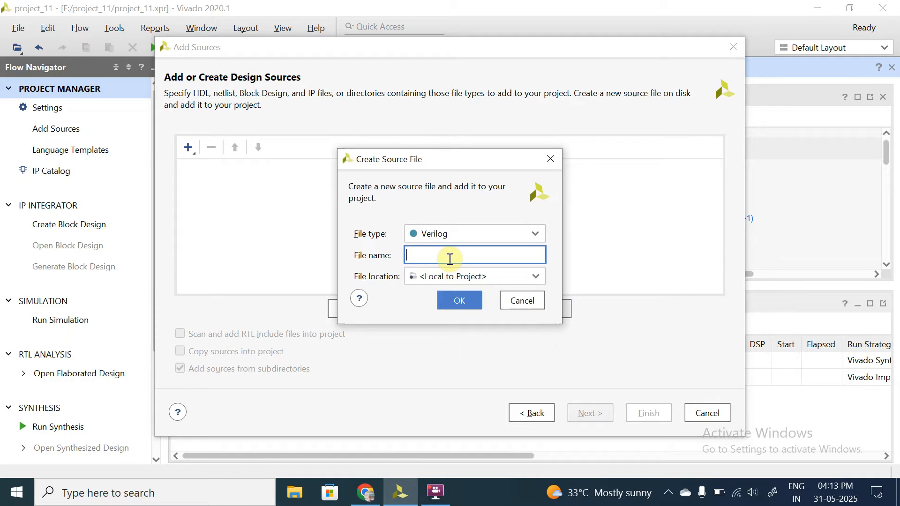
text(FULL_ADDER)
click(448, 305)
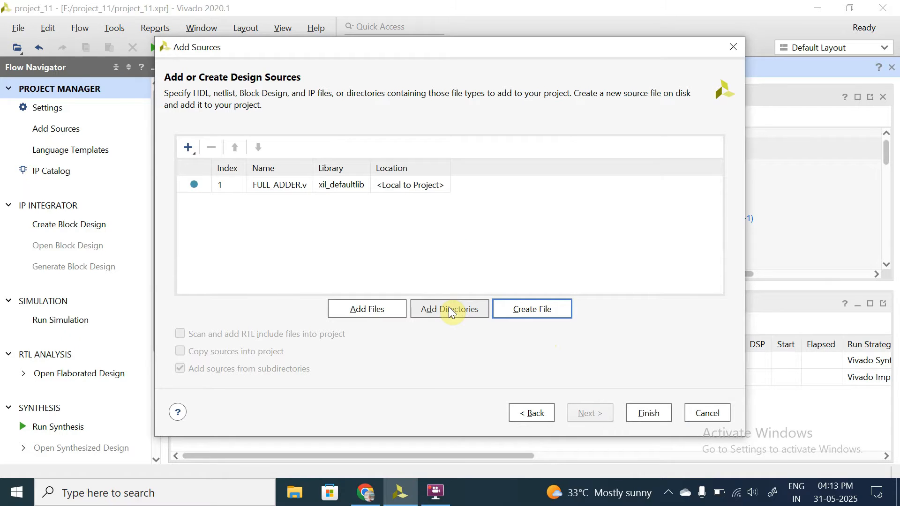
click(645, 414)
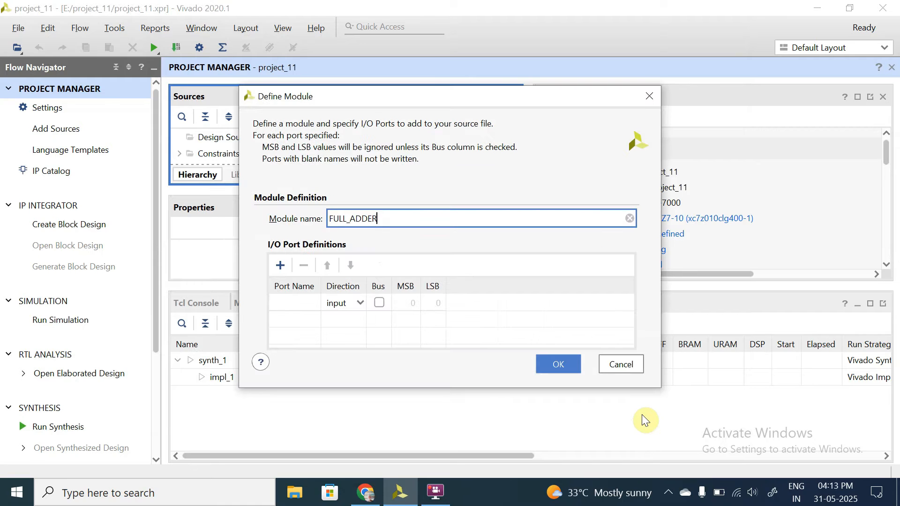
click(567, 364)
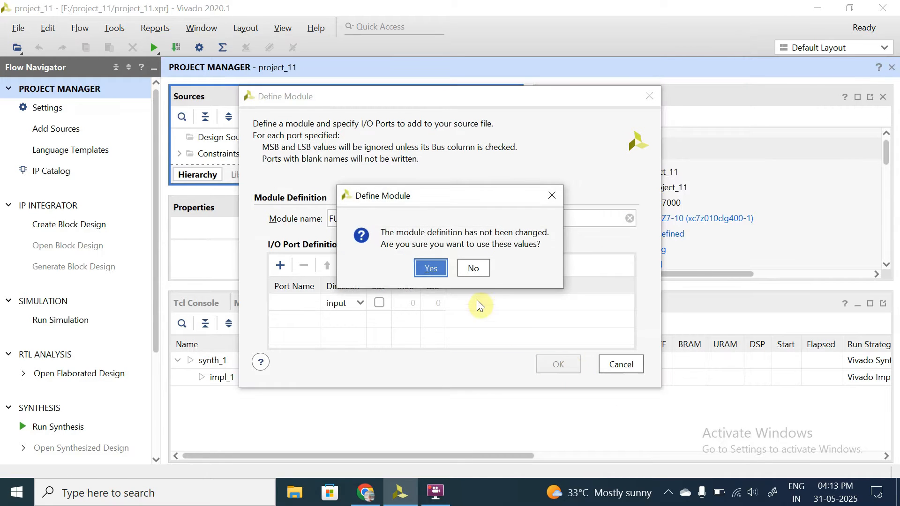
click(426, 268)
Open FULL_ADDER.v from the design sources and maximize its editor
click(240, 153)
double_click(240, 153)
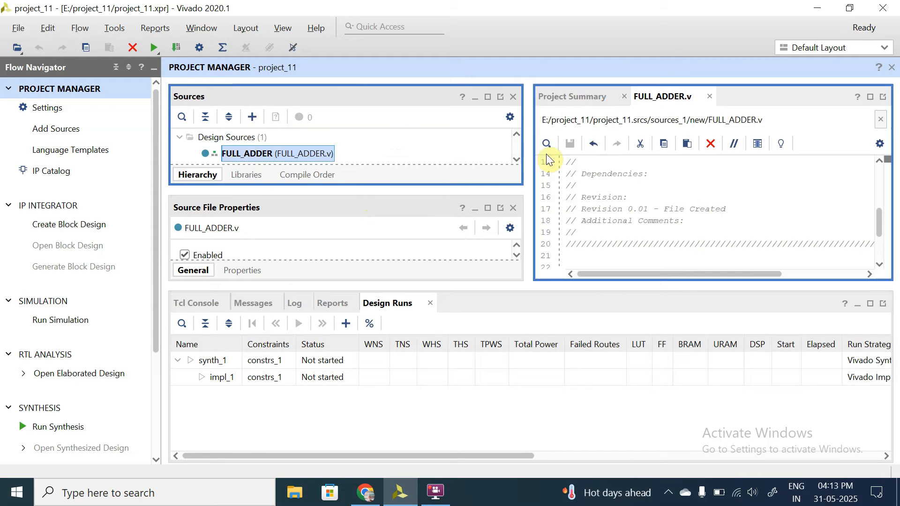
click(869, 102)
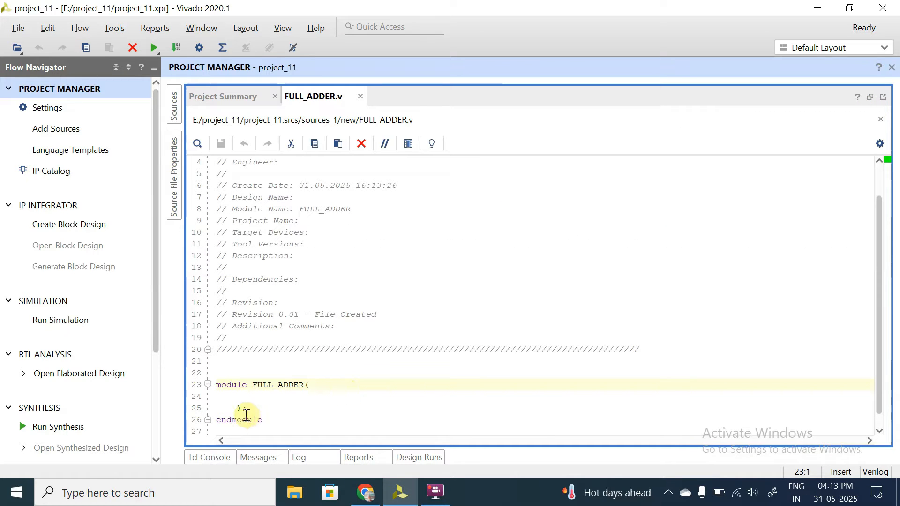
Magnify the screen to 200% and declare the FULL_ADDER module's ports as "input a,b,cin,output sum,carry"
key(super+plus)
click(335, 382)
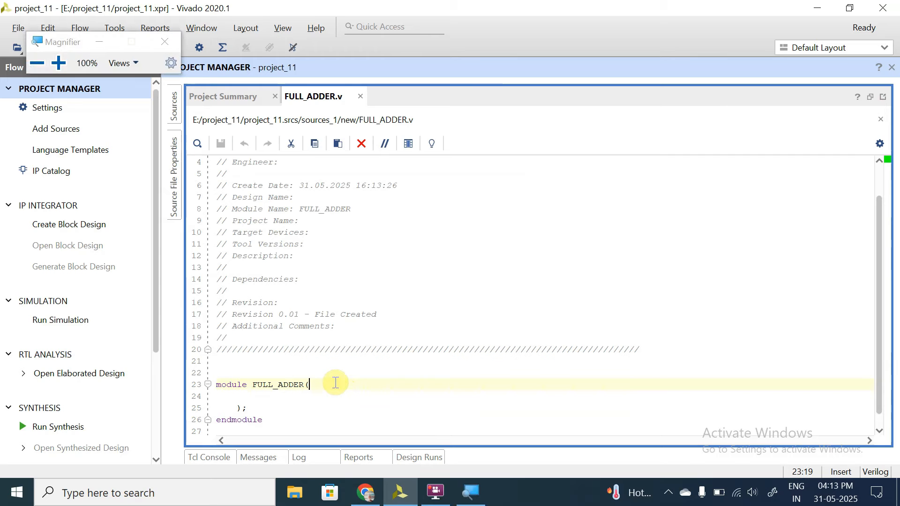
key(super+plus)
text(input a,b,cin,output sum,carry)
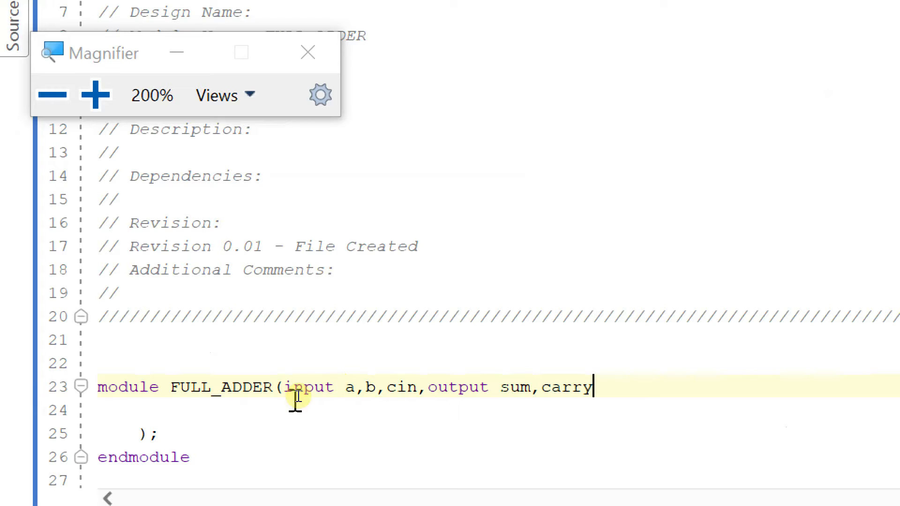
Below the port list, add the statement "assign sum = a ^ b ^ cin;"
click(196, 435)
key(Return)
key(Return)
text(assign sum )
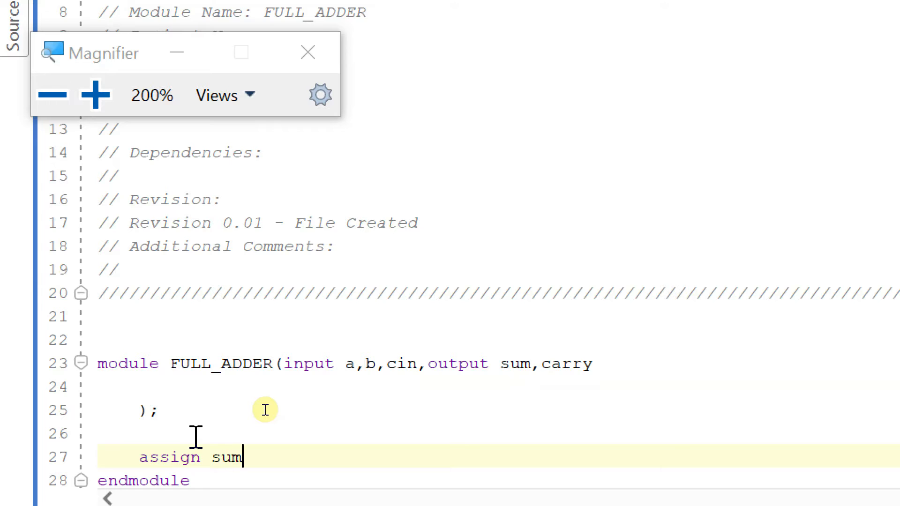
text(= a ^ v)
key(BackSpace)
text(b ^ cin;)
On the line after the sum assignment, start the carry assignment as "assign carry = (a & b )"
key(Return)
text(assign carry = a)
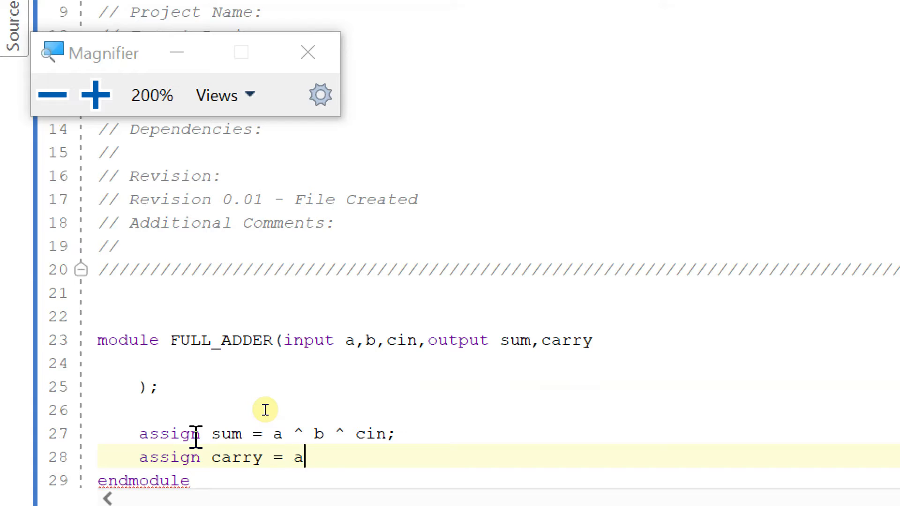
text( $)
key(BackSpace)
text(& v)
key(BackSpace)
key(BackSpace)
text(b ))
key(Left)
key(Left)
key(Left)
key(Left)
key(Left)
key(Left)
key(Left)
text(()
key(Right)
key(Right)
key(Right)
key(Right)
key(Right)
key(Right)
key(Right)
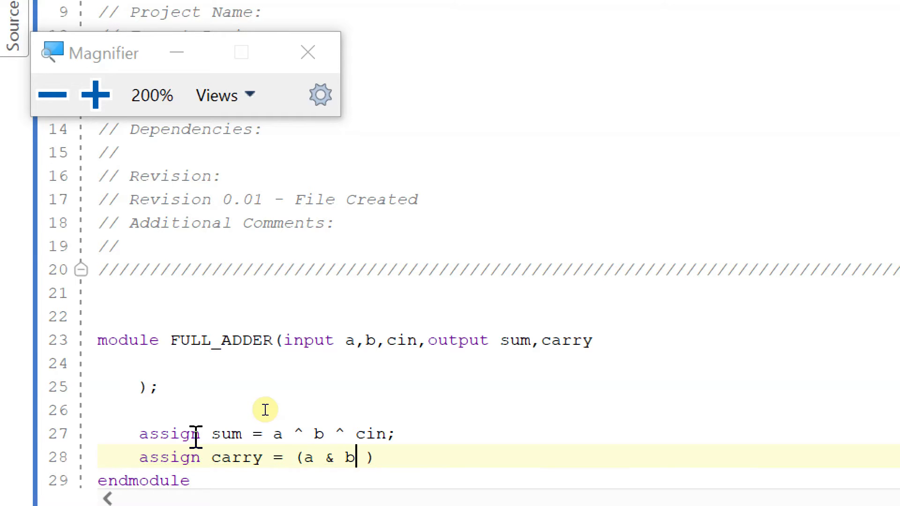
Extend the carry expression with "| ( b & cin) | (cin & a)", enclose it all in parentheses, and end it with a semicolon and blank lines
text(| ( b & cin)
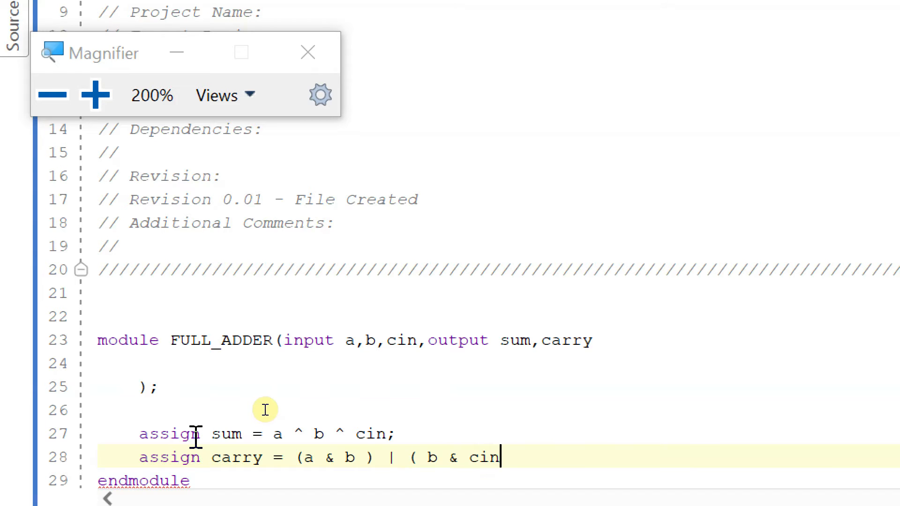
text()  | (cin & a)
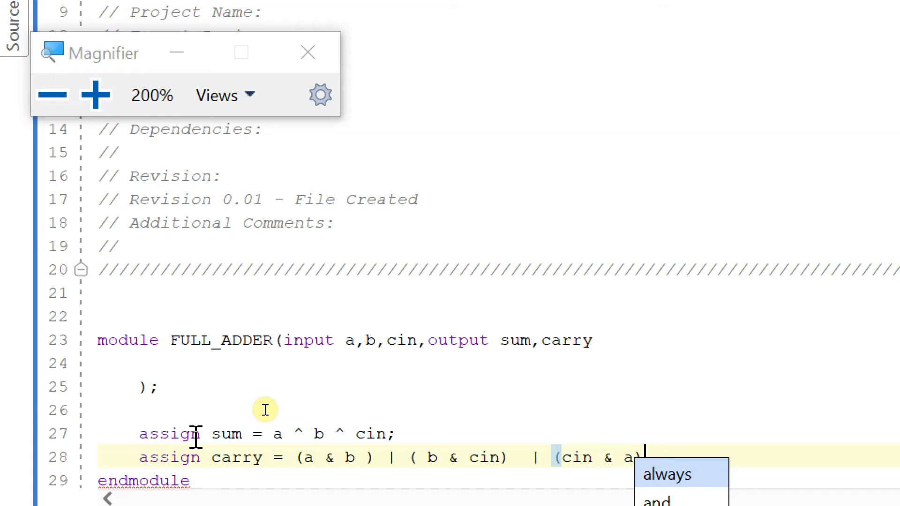
key(Escape)
text())
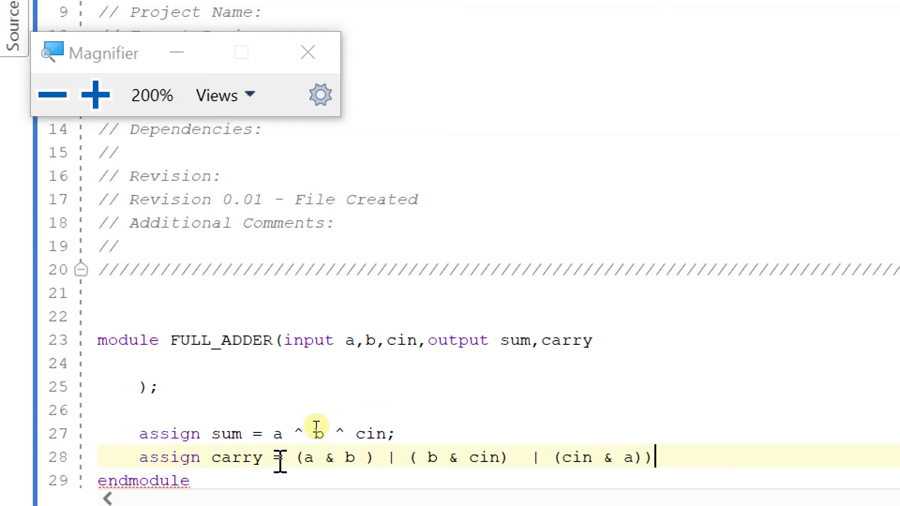
click(296, 457)
text(()
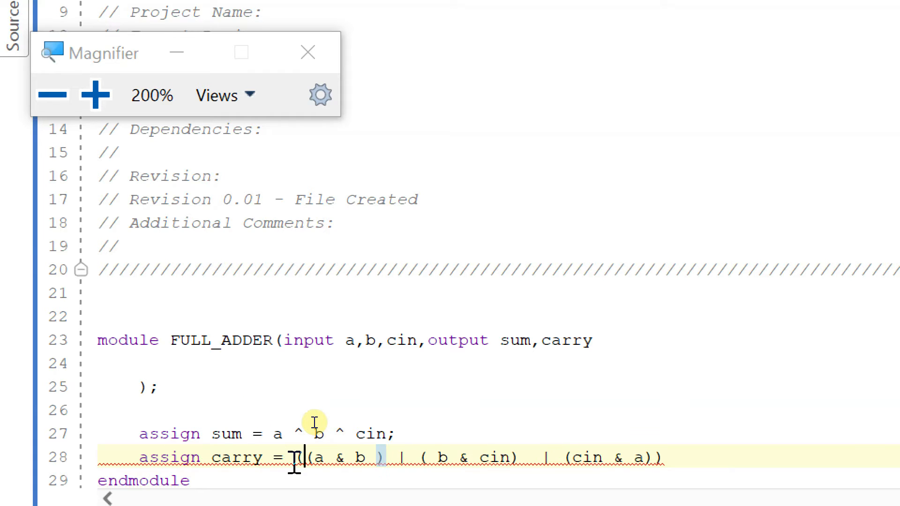
click(688, 454)
text(;)
key(Return)
key(Return)
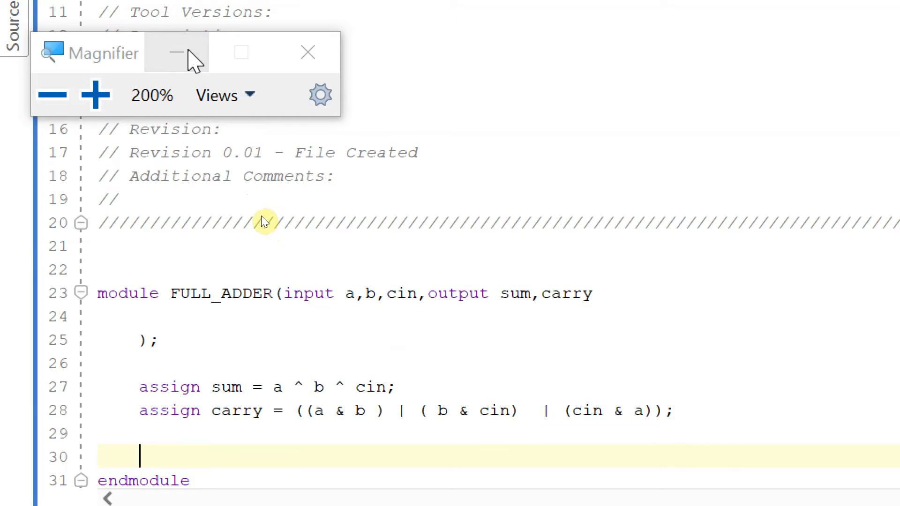
Return the screen magnification to 100% and save FULL_ADDER.v
click(187, 52)
key(super+minus)
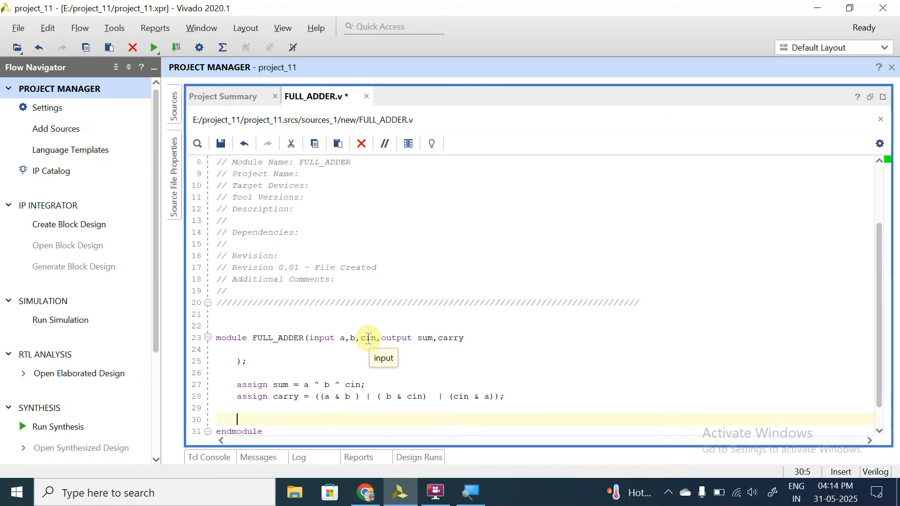
key(ctrl+s)
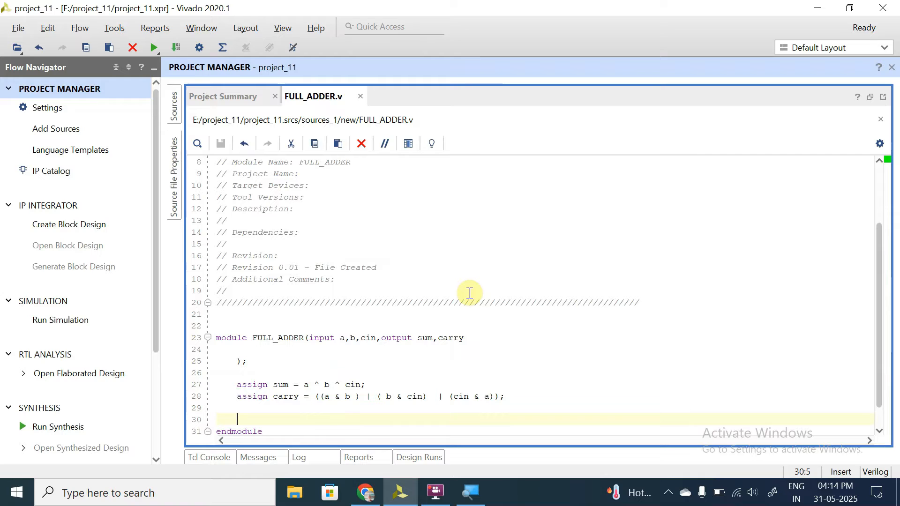
Run synthesis on the local host with 2 jobs in the default launch directory and open the synthesized design
click(55, 426)
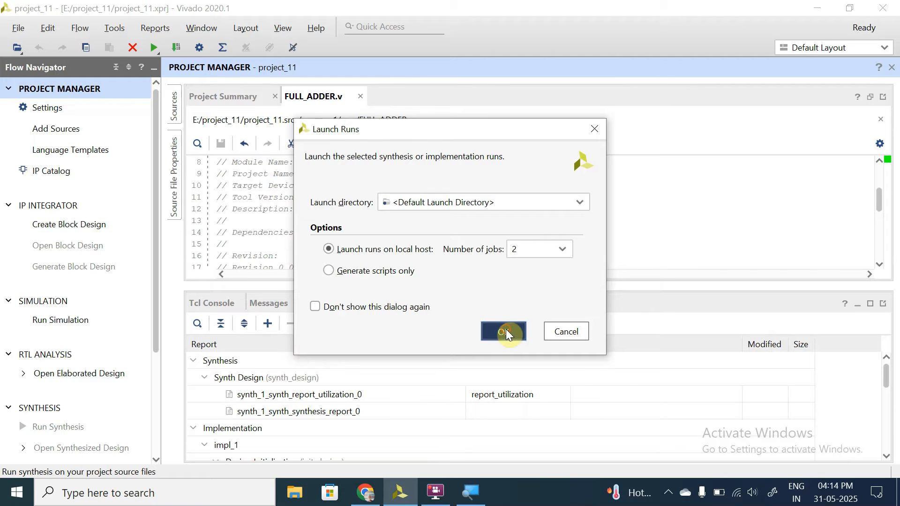
click(506, 331)
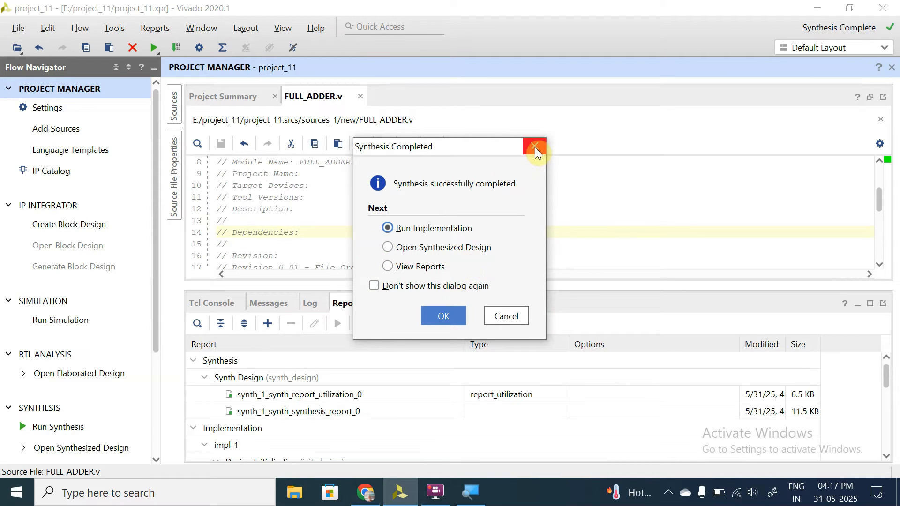
click(408, 252)
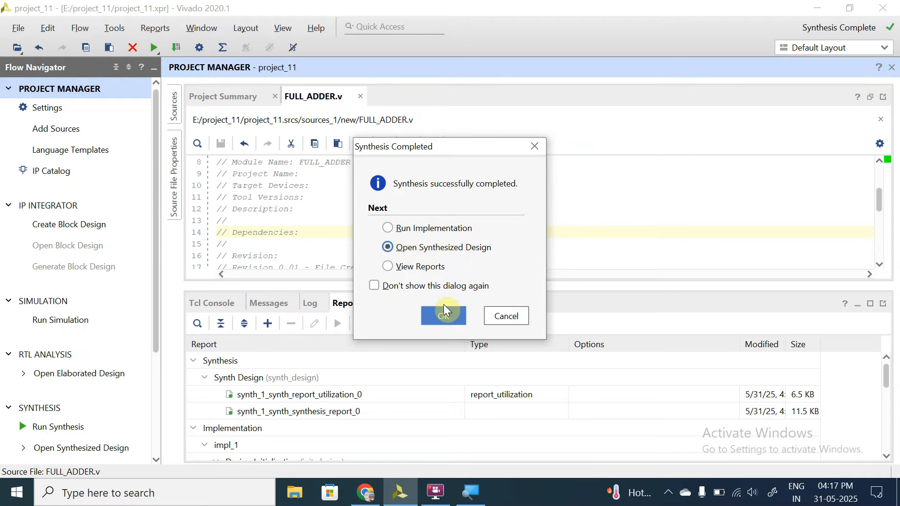
click(442, 316)
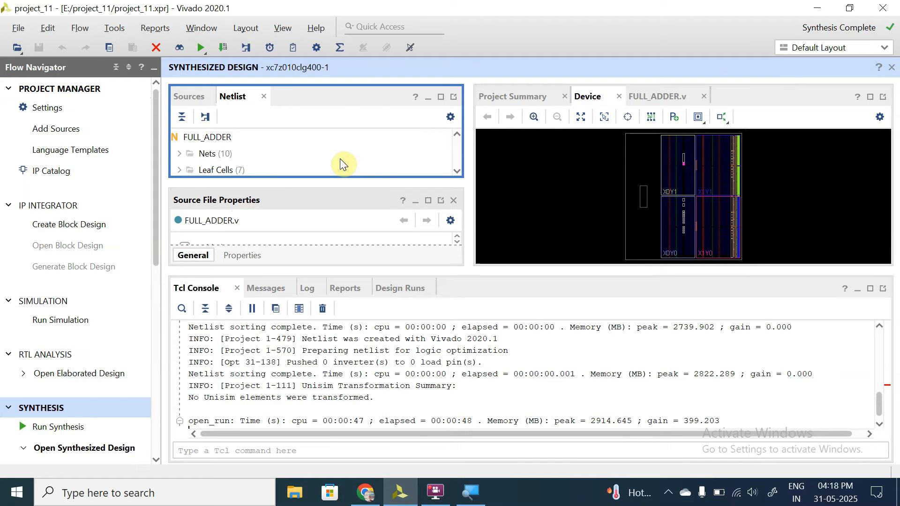
Open the schematic of the synthesized full adder and list its I/O ports
scroll(250, 157, down, 1)
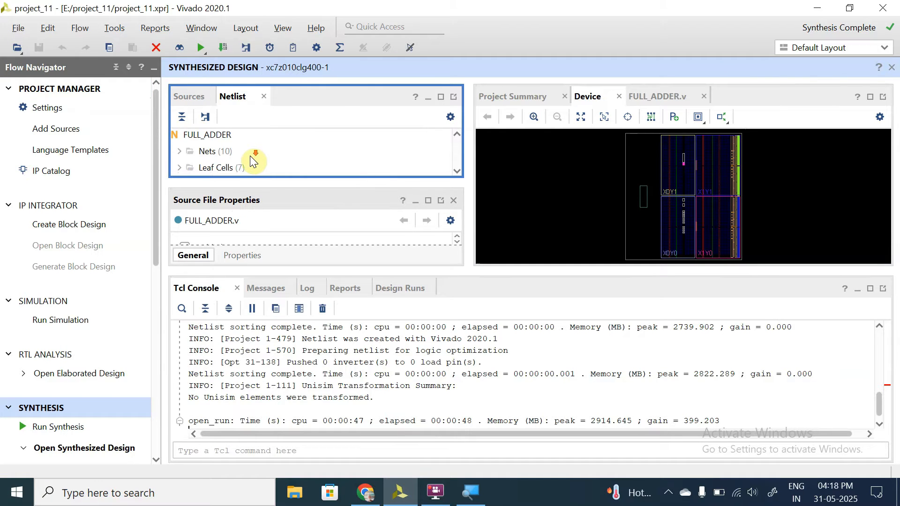
scroll(97, 296, down, 3)
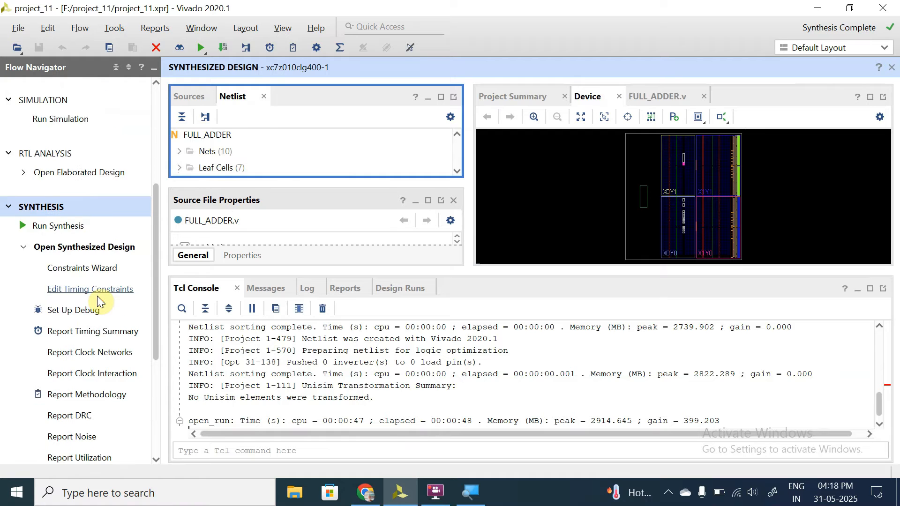
scroll(97, 296, down, 3)
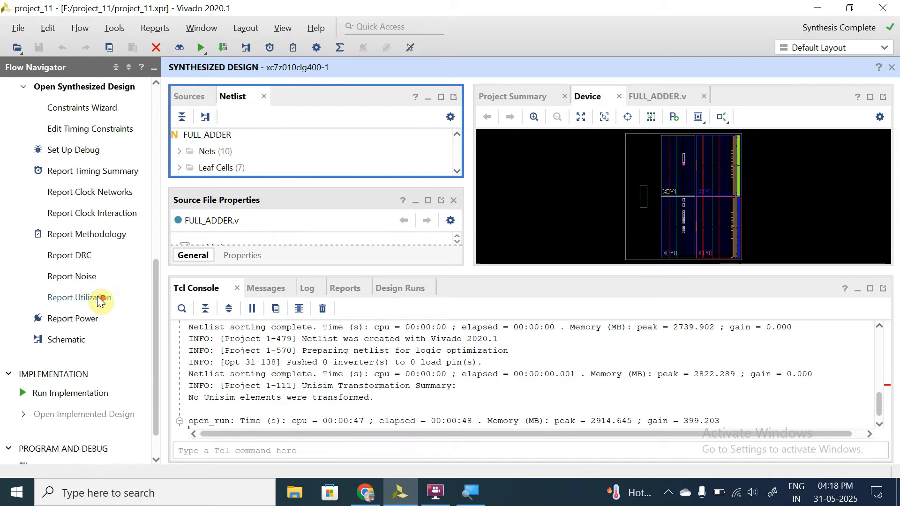
click(66, 339)
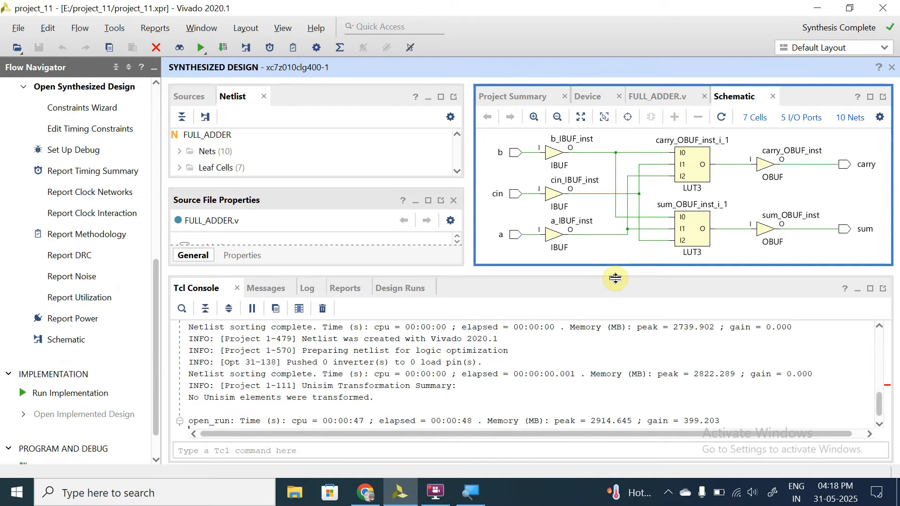
click(802, 118)
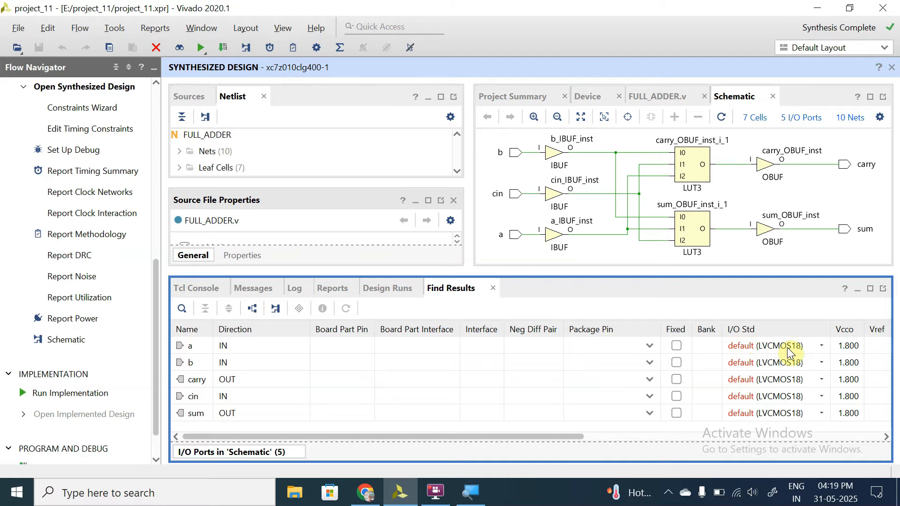
Set the I/O standard of input ports a and b to LVCMOS33
click(820, 345)
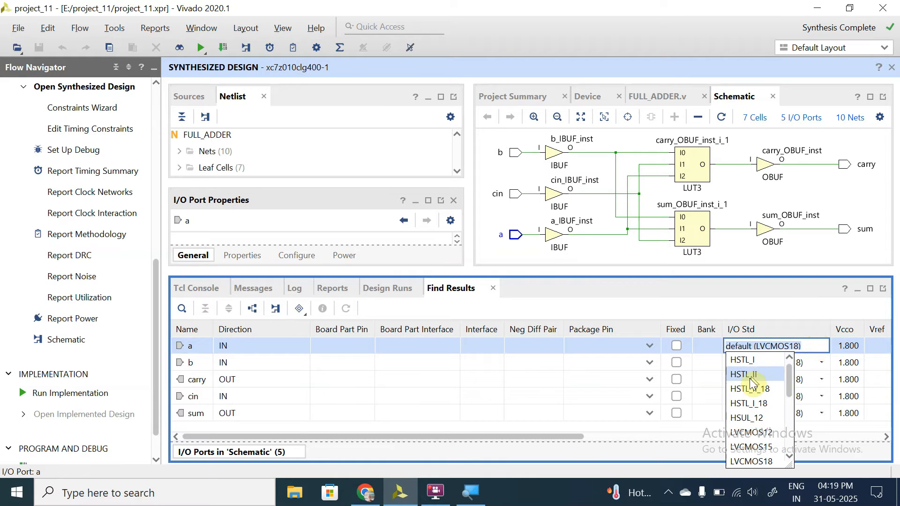
scroll(738, 427, down, 1)
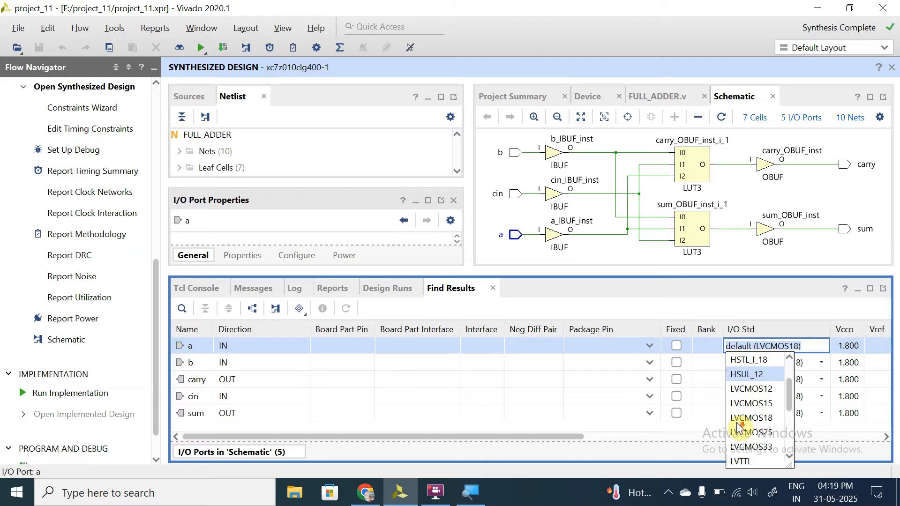
click(766, 447)
click(820, 366)
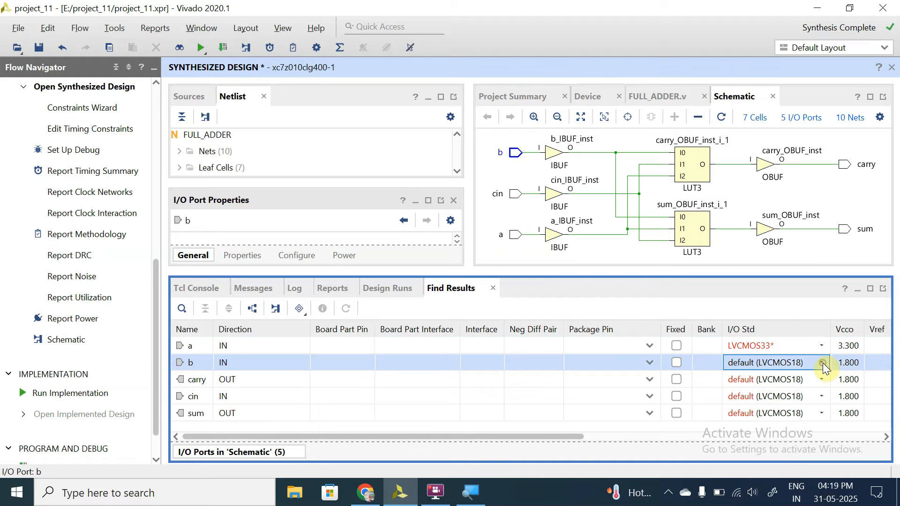
click(771, 335)
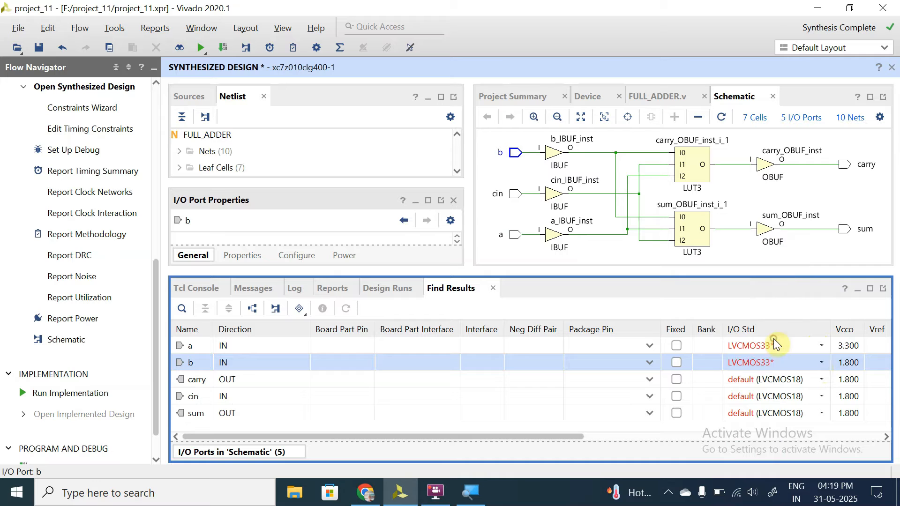
Set the I/O standard of the carry, cin and sum ports to LVCMOS33
click(814, 381)
click(820, 380)
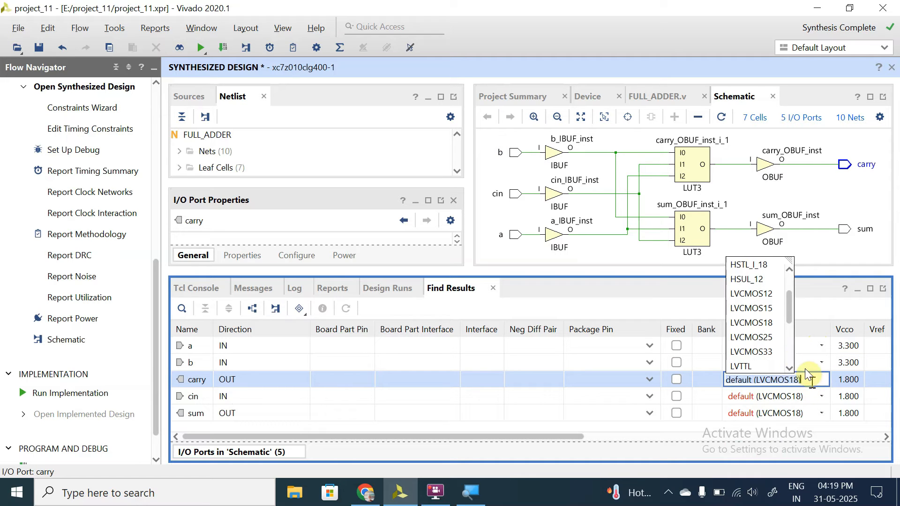
click(771, 352)
click(807, 397)
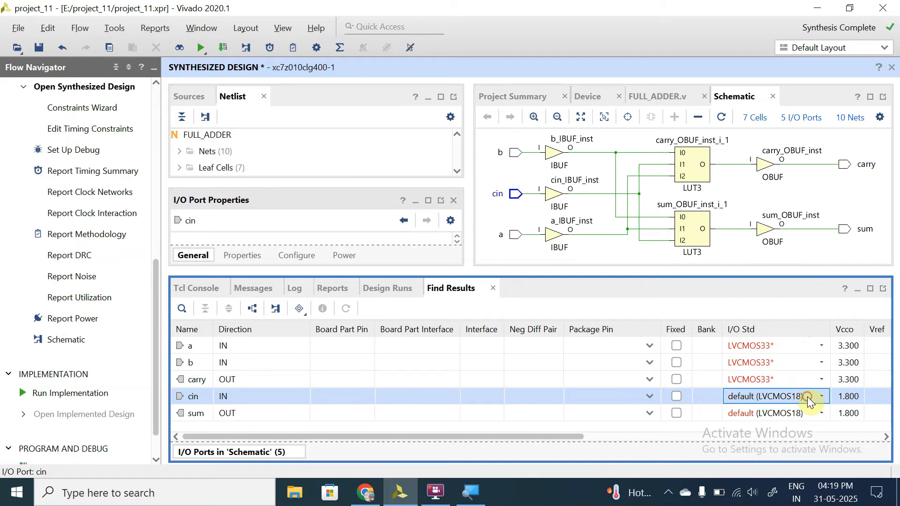
click(807, 396)
click(780, 367)
click(812, 414)
click(812, 414)
click(775, 378)
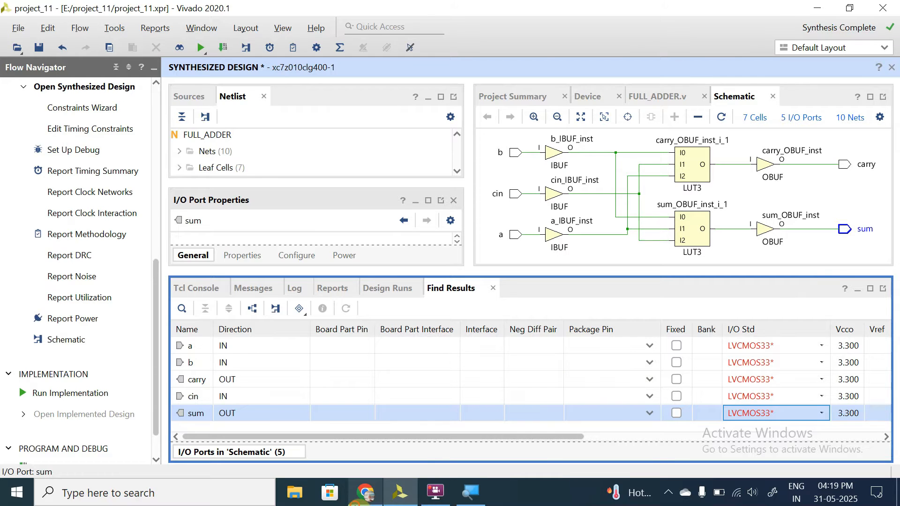
Switch to the Zybo schematic PDF in Chrome, search for "sw0", and highlight the VCC3V3 supply label of the slide-switch circuit
click(358, 502)
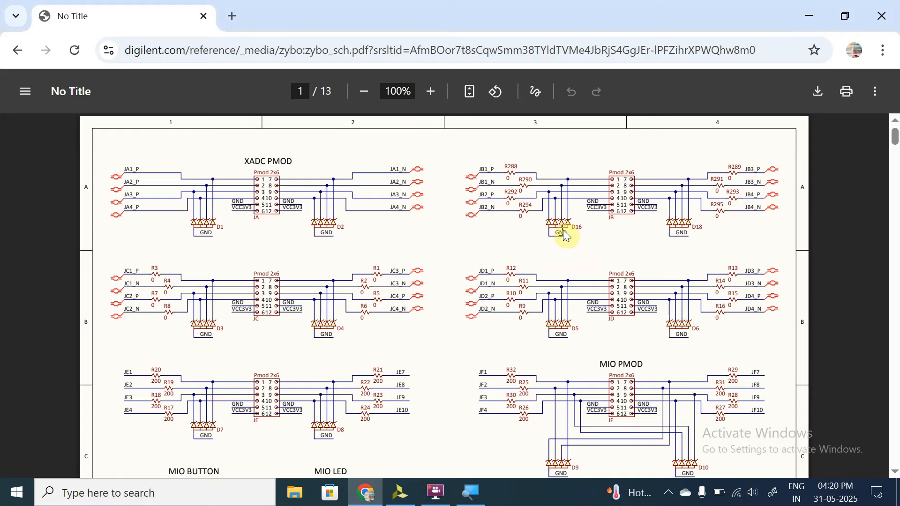
scroll(592, 238, down, 8)
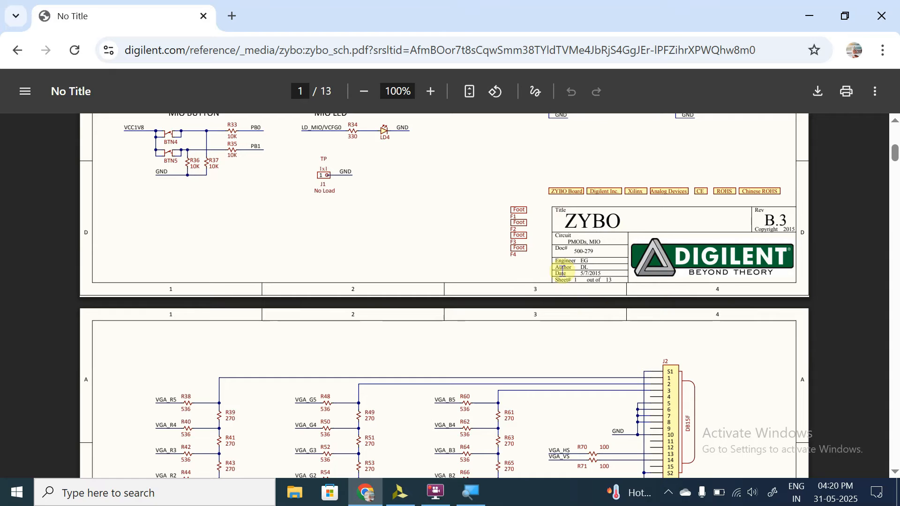
scroll(415, 249, up, 5)
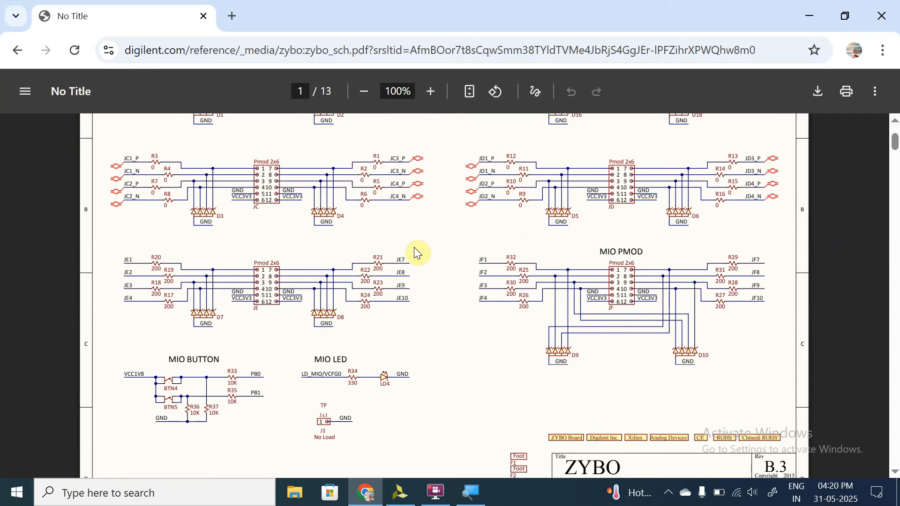
key(ctrl+f)
text(sw0)
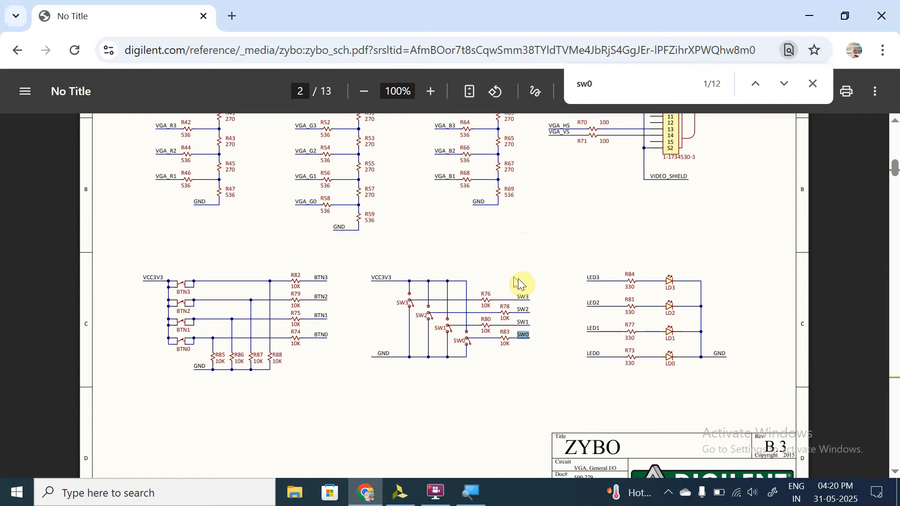
ctrl+scroll(518, 278, up, 5)
scroll(518, 278, down, 3)
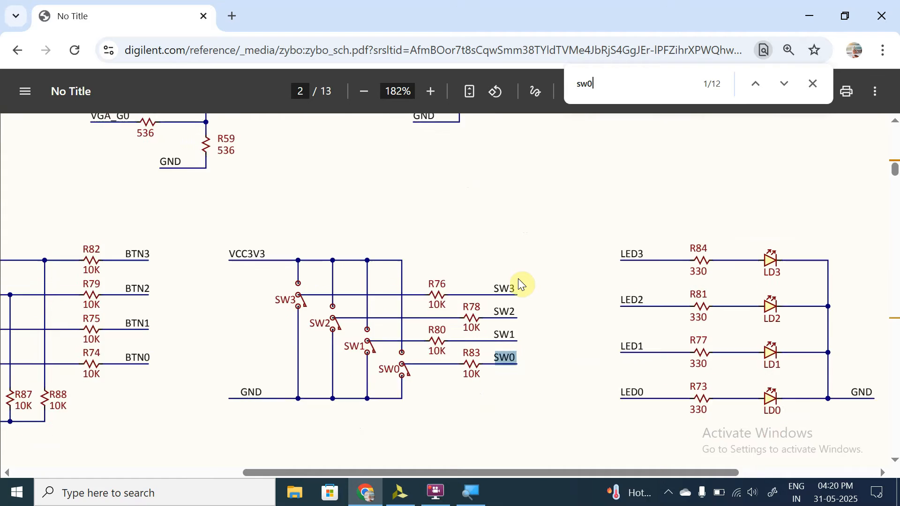
drag(226, 153, 283, 158)
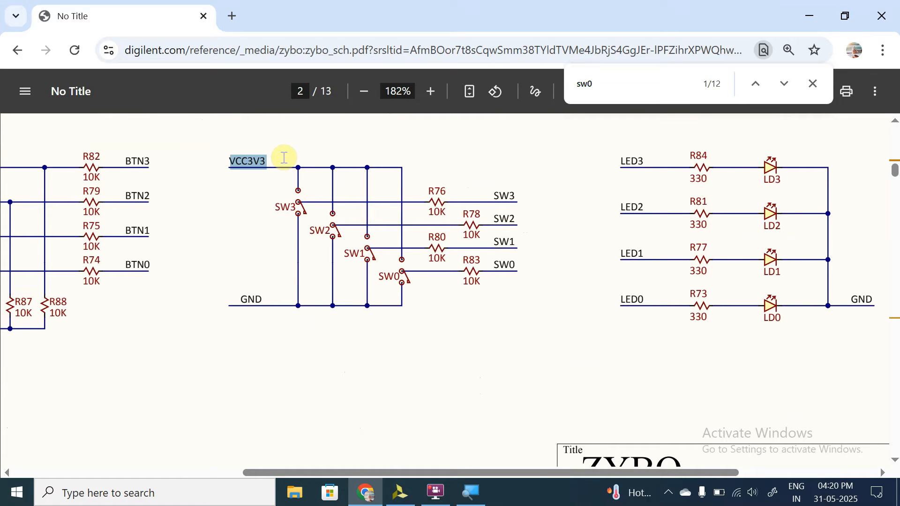
Compare the Vivado port list with the switch and LED circuits in the PDF, and select port a in Vivado
key(alt+Tab)
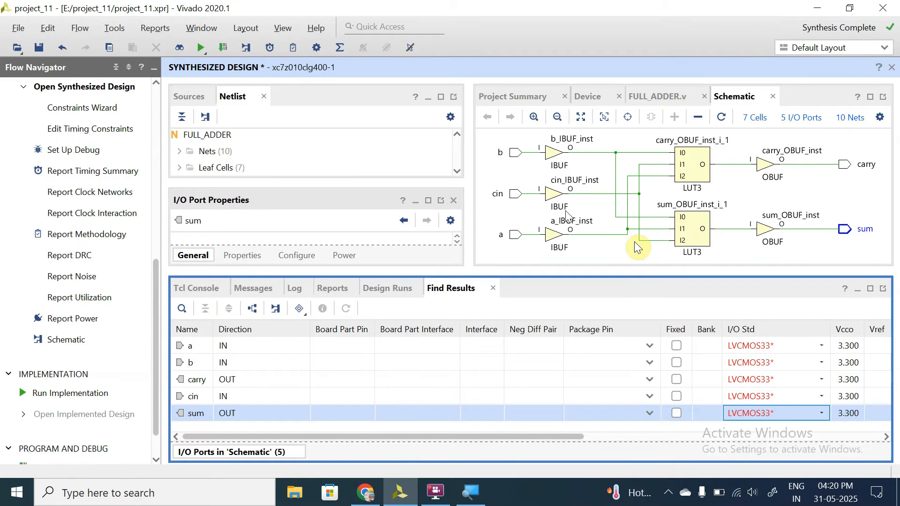
key(alt+Tab)
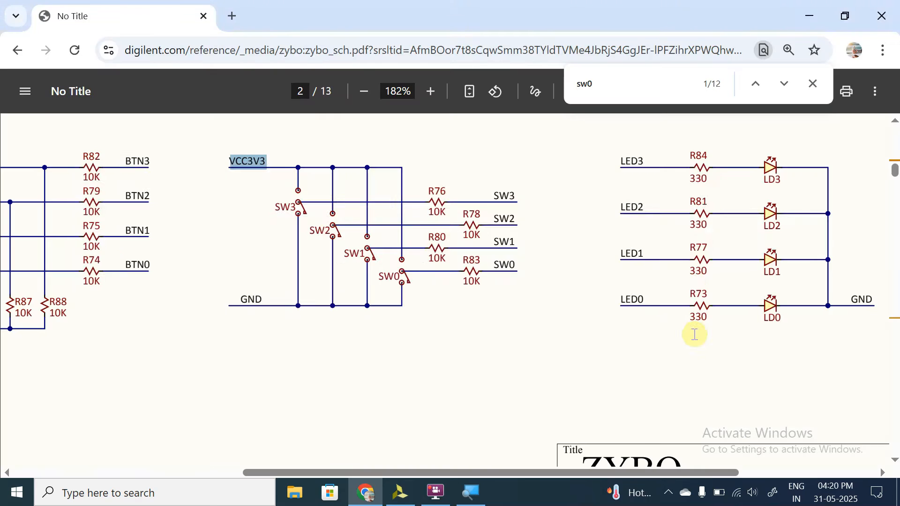
key(alt+Tab)
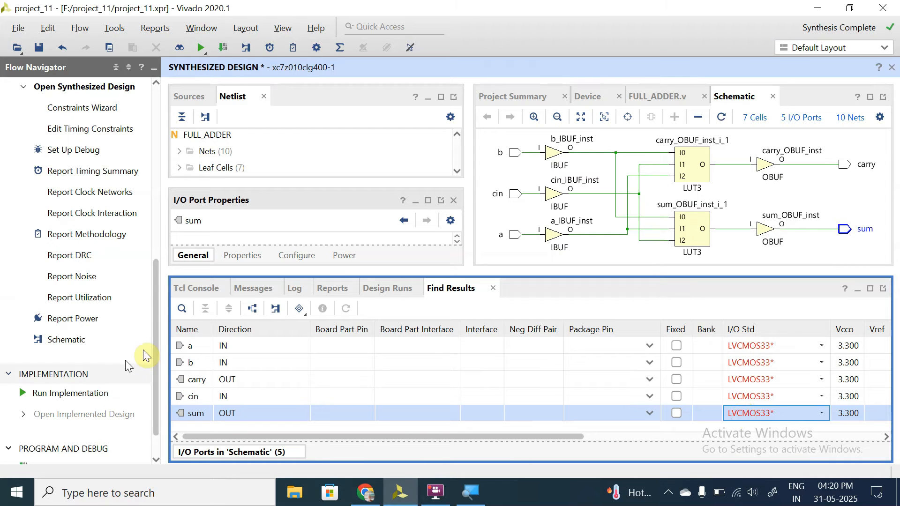
click(192, 347)
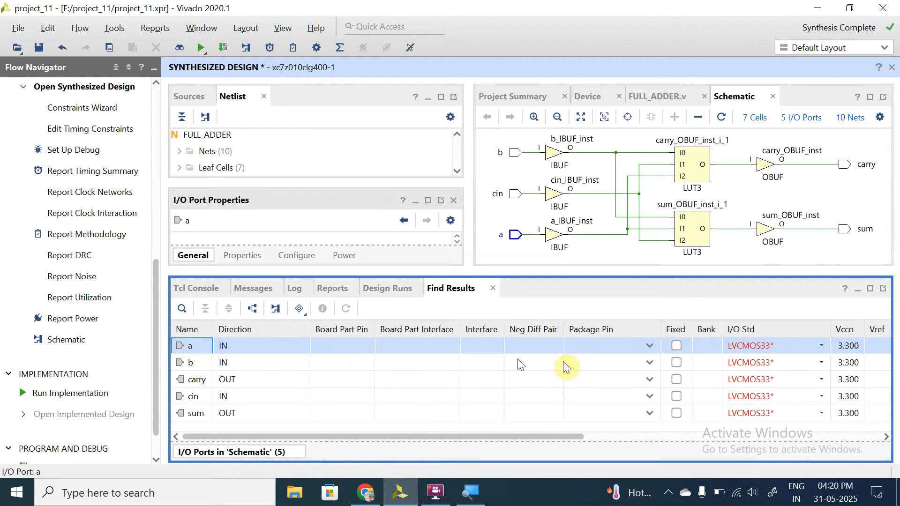
Return to the Zybo schematic PDF and step through the "sw0" matches to the SW0 entry in the FPGA bank pin list on page 10
key(alt+Tab)
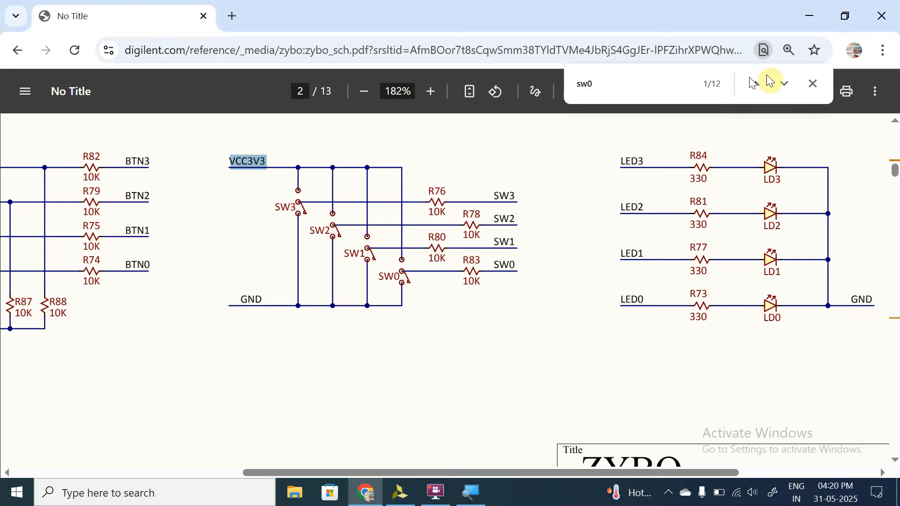
click(782, 84)
click(782, 85)
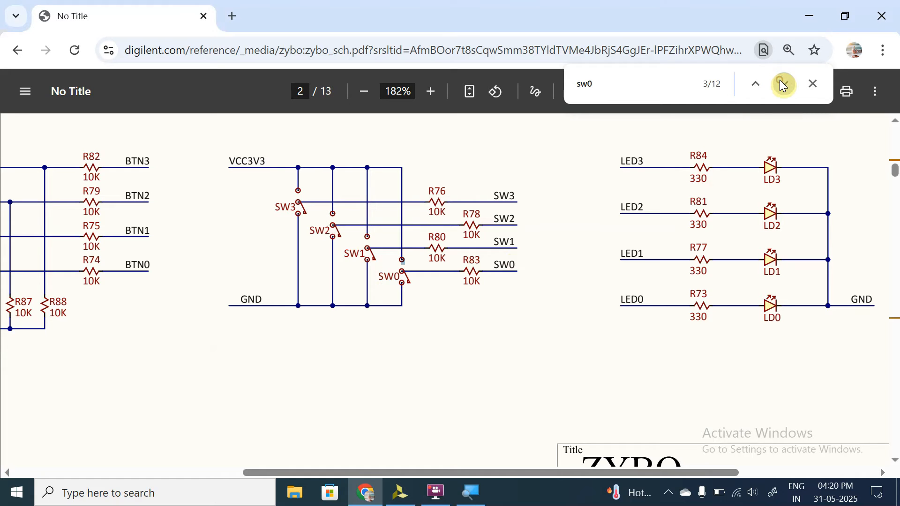
click(781, 84)
click(781, 84)
click(782, 84)
click(781, 85)
click(780, 83)
click(780, 83)
click(780, 83)
click(781, 84)
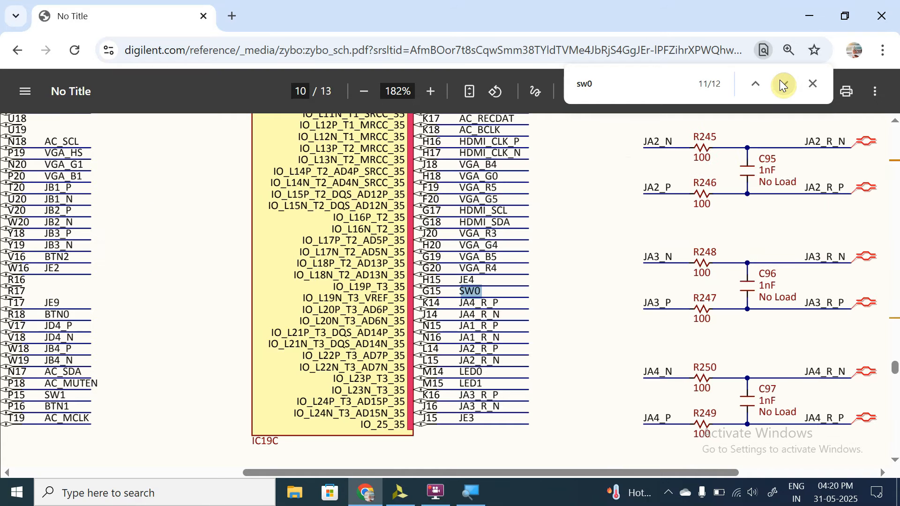
Examine the Bank 34 and Bank 35 pin lists around SW0 for its package pin, and switch back to Vivado
ctrl+scroll(445, 293, up, 2)
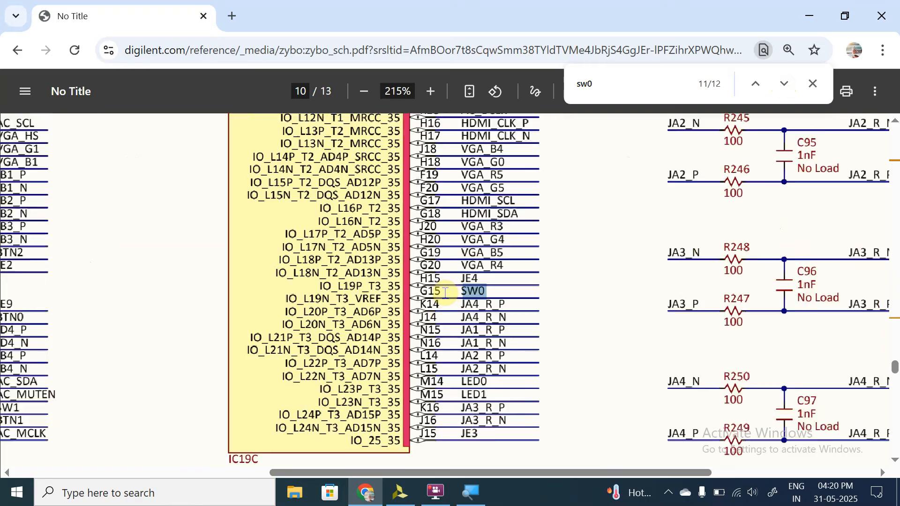
ctrl+scroll(424, 293, down, 1)
ctrl+scroll(424, 293, down, 3)
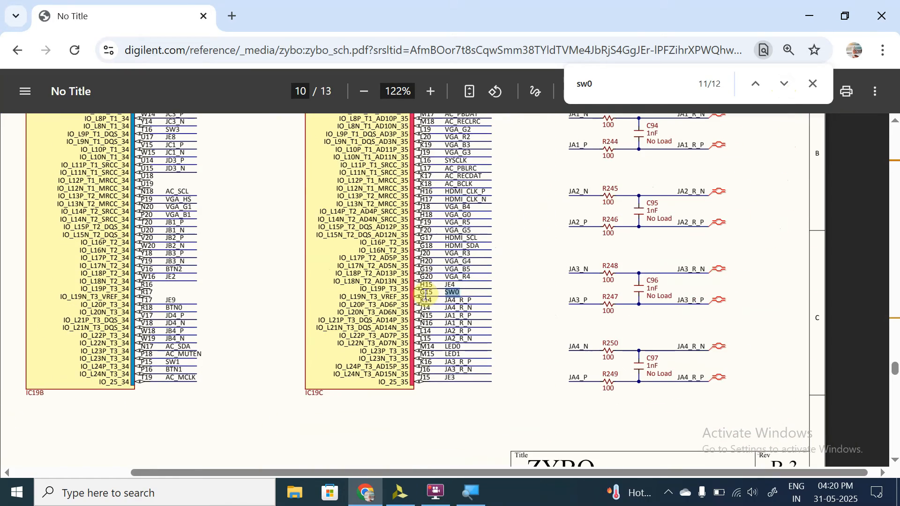
scroll(207, 175, up, 4)
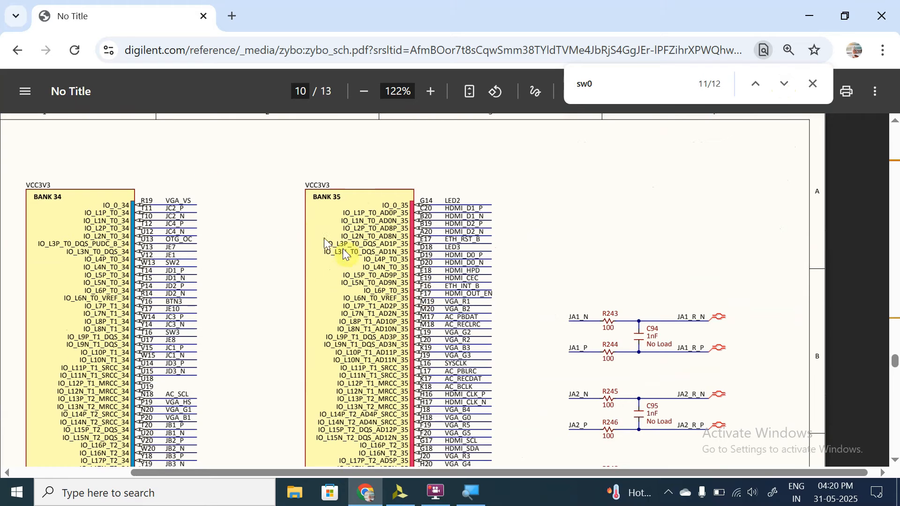
scroll(359, 292, down, 6)
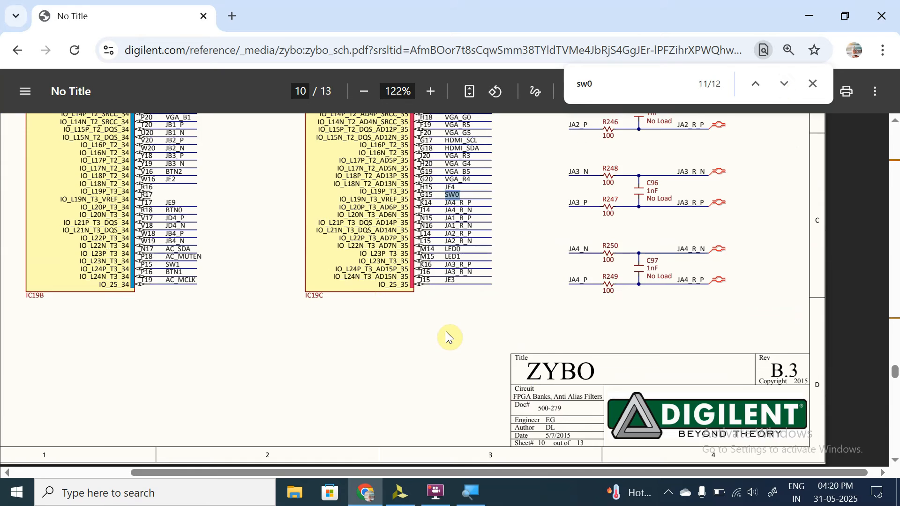
ctrl+scroll(445, 331, up, 3)
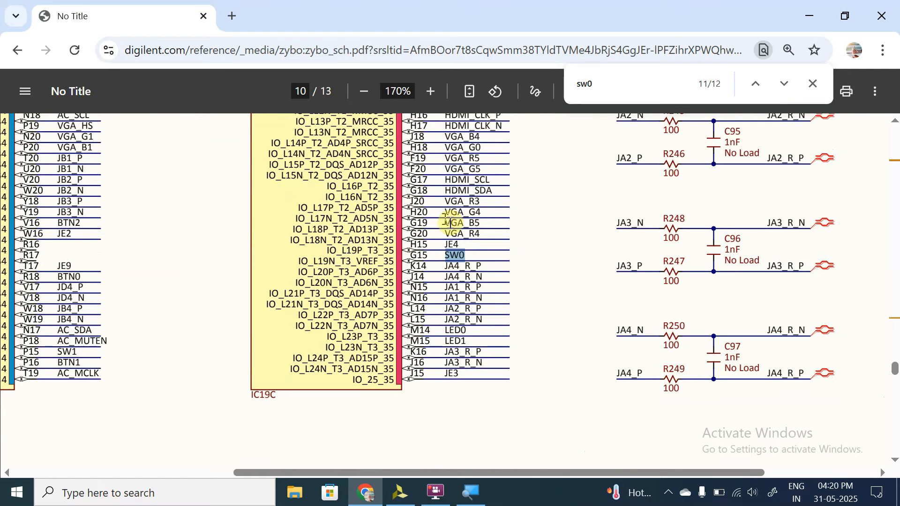
key(alt+Tab)
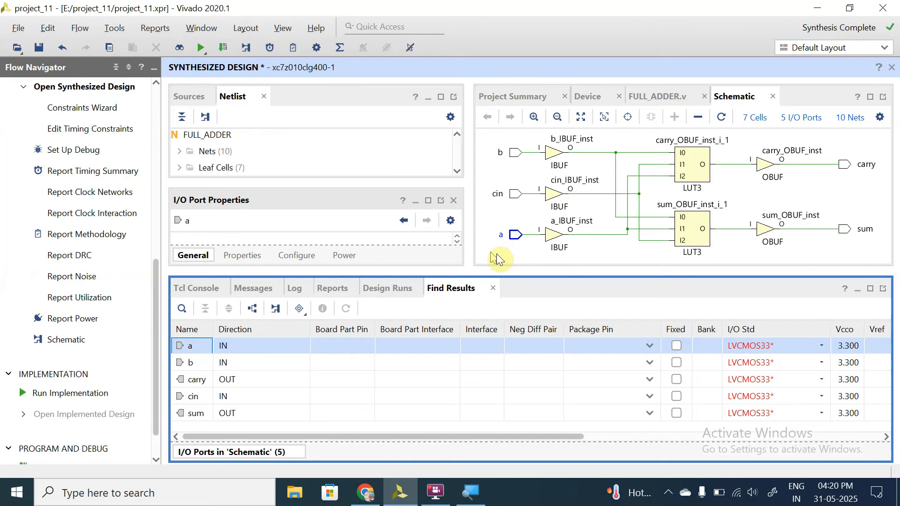
Assign package pin G15 to port a
click(604, 345)
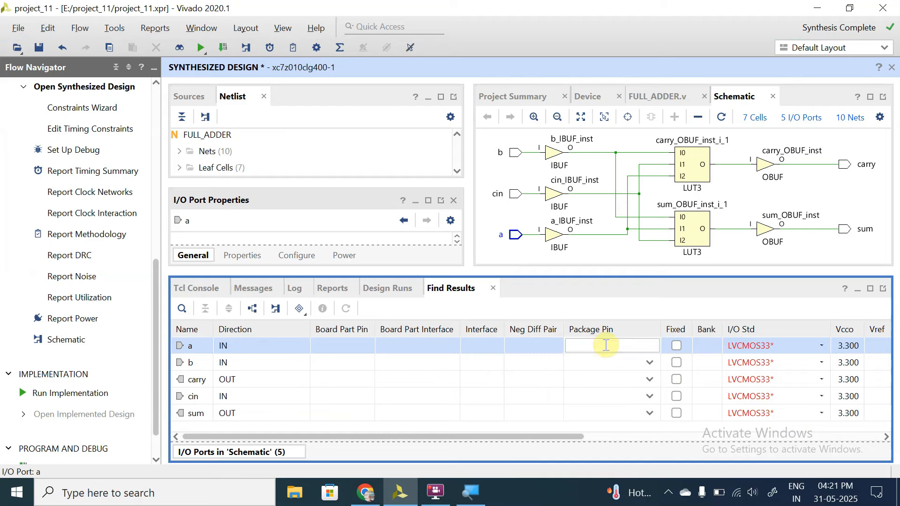
text(d15)
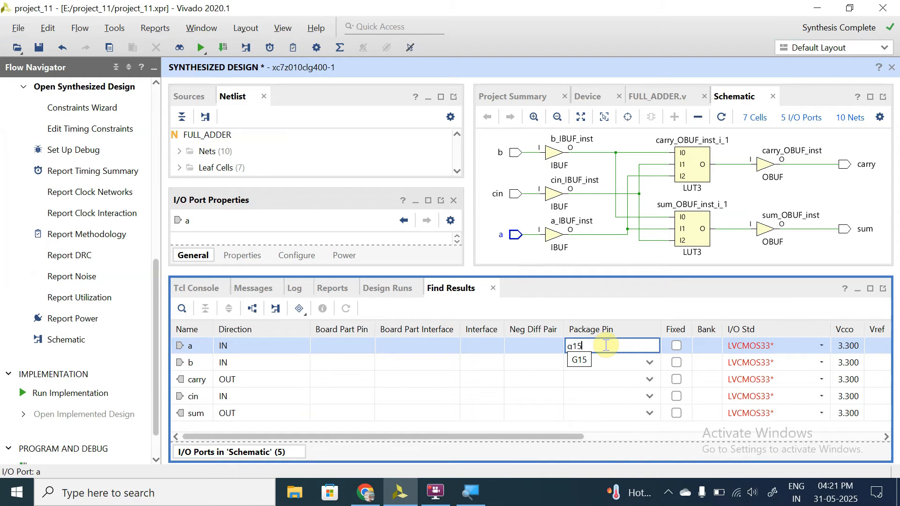
key(Return)
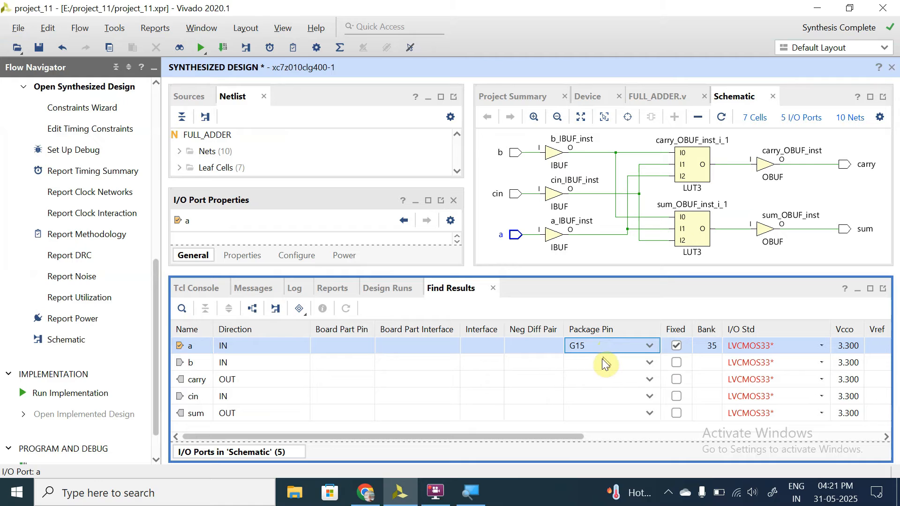
Switch to the Zybo schematic PDF in Chrome, search for "sw1", and step through the matches to the SW1 entry in the Bank 34 pin list
key(alt+Tab)
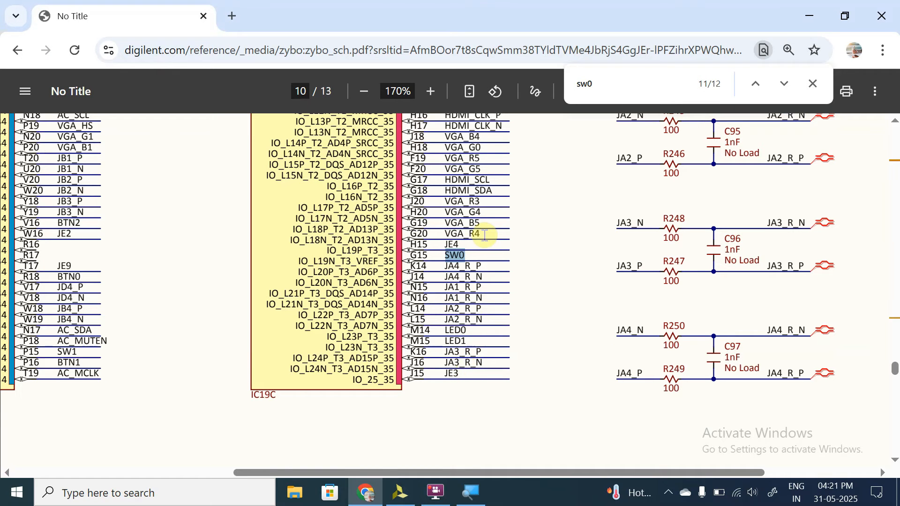
scroll(484, 235, up, 5)
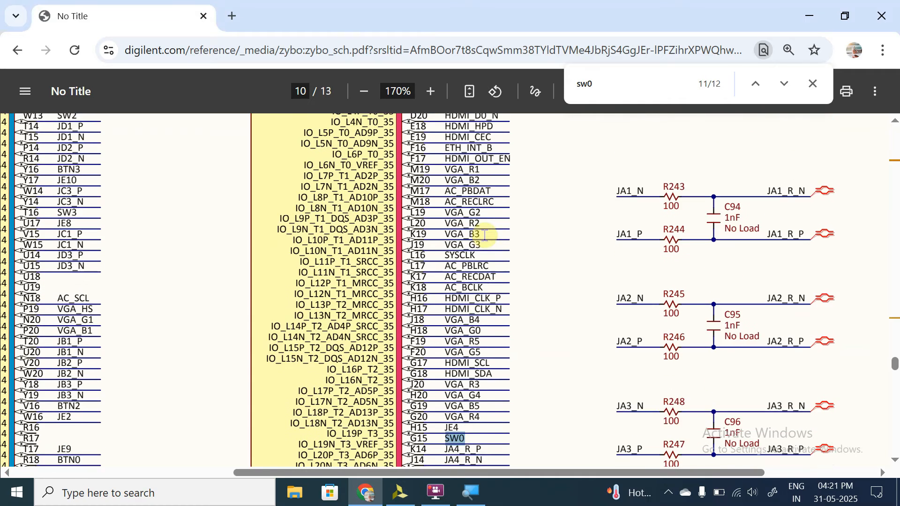
scroll(482, 235, up, 3)
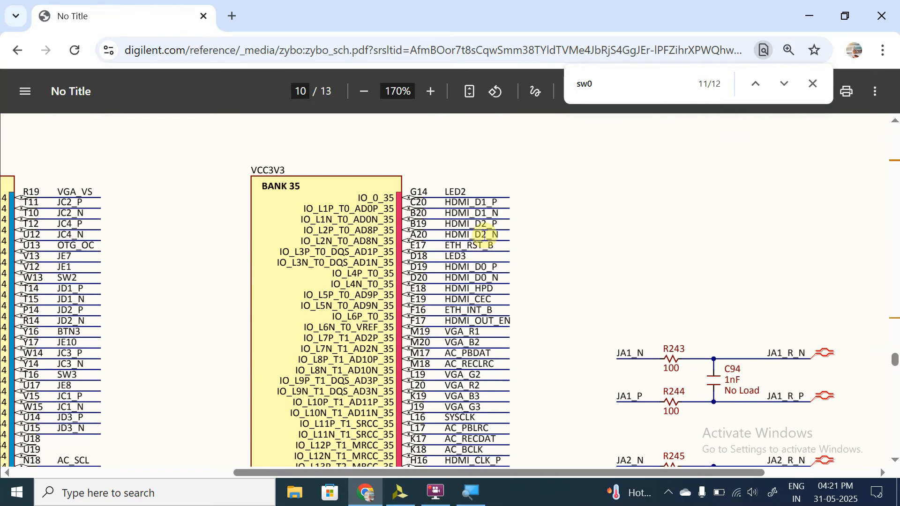
click(625, 80)
key(BackSpace)
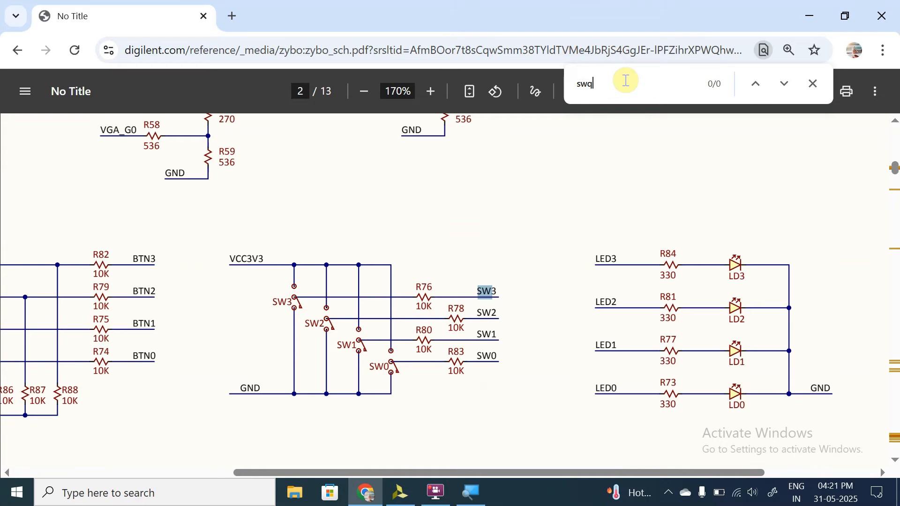
text(1)
key(Return)
key(Return)
key(Return)
key(Return)
key(Return)
key(Return)
key(Return)
key(Return)
key(Return)
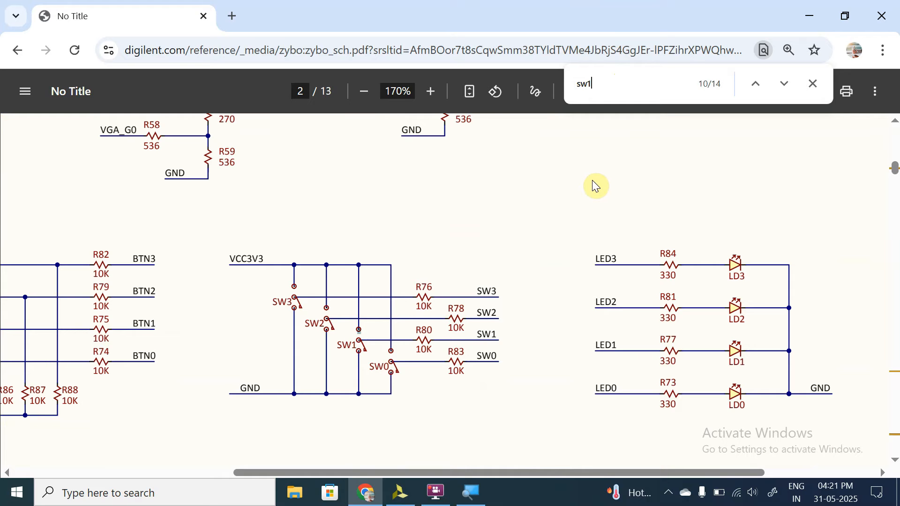
key(Return)
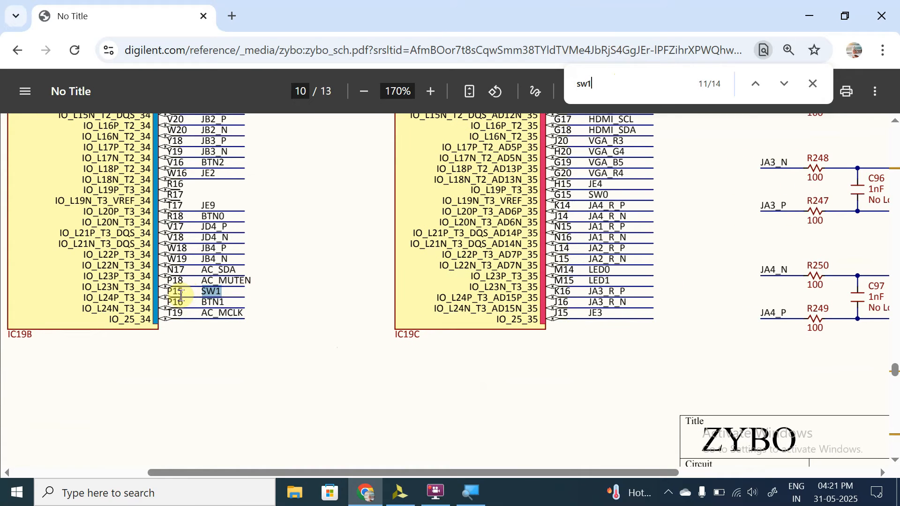
Switch back to Vivado and assign package pin P15 to port b
key(alt+Tab)
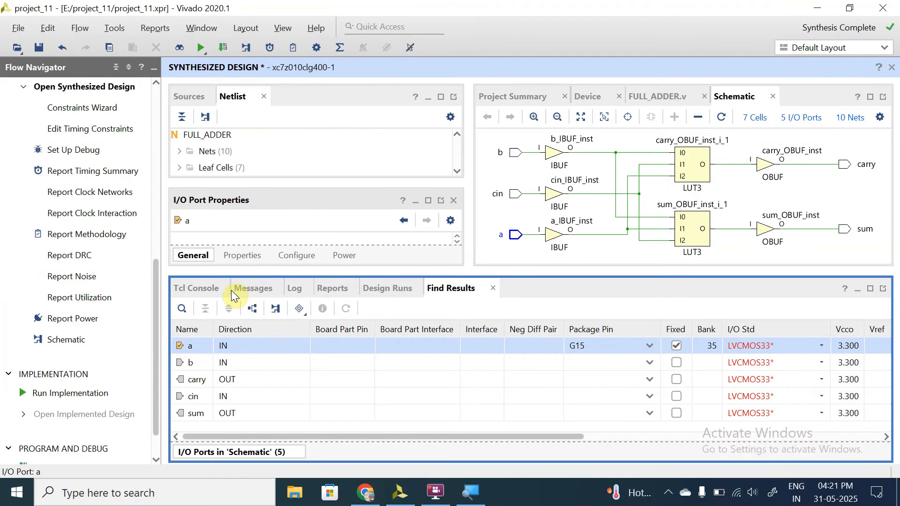
click(611, 363)
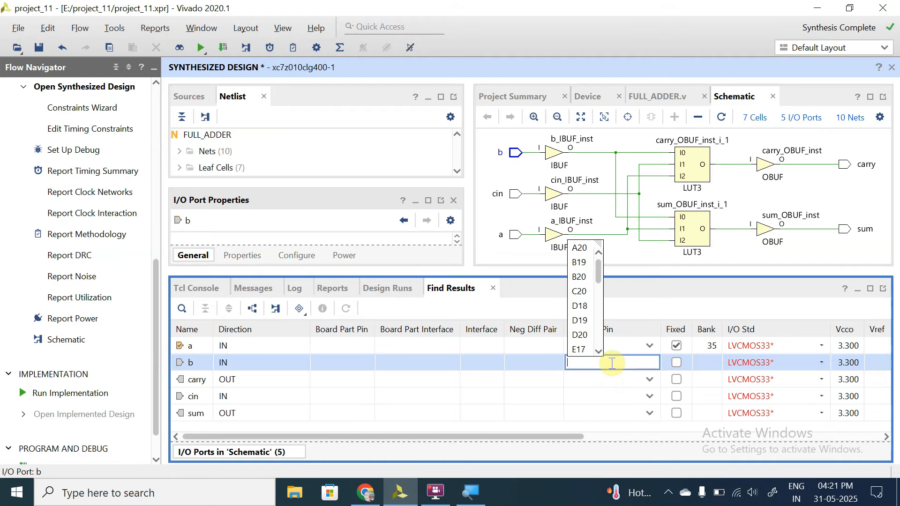
text(p15)
key(Down)
key(Return)
Return to the Zybo schematic PDF, find the SW2 entry in the Bank 34 pin list by searching for "sw2", and switch back to Vivado
key(alt+Tab)
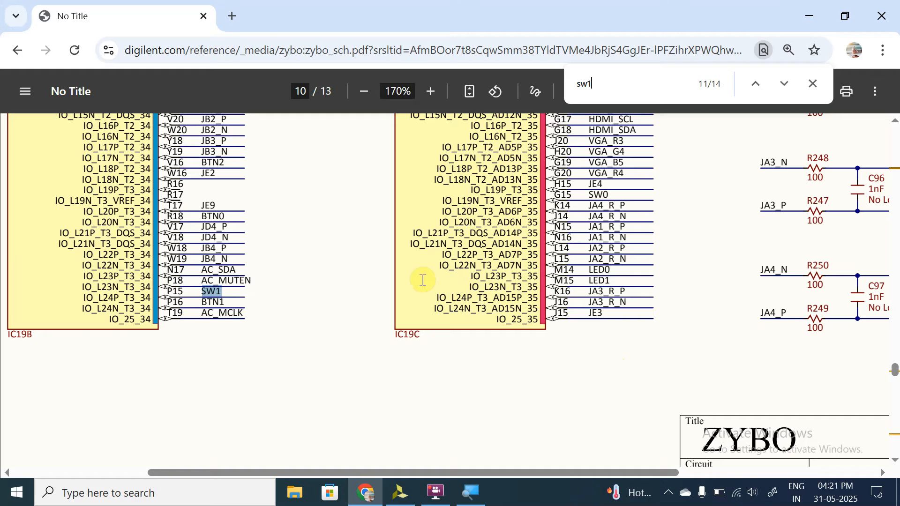
scroll(340, 289, up, 1)
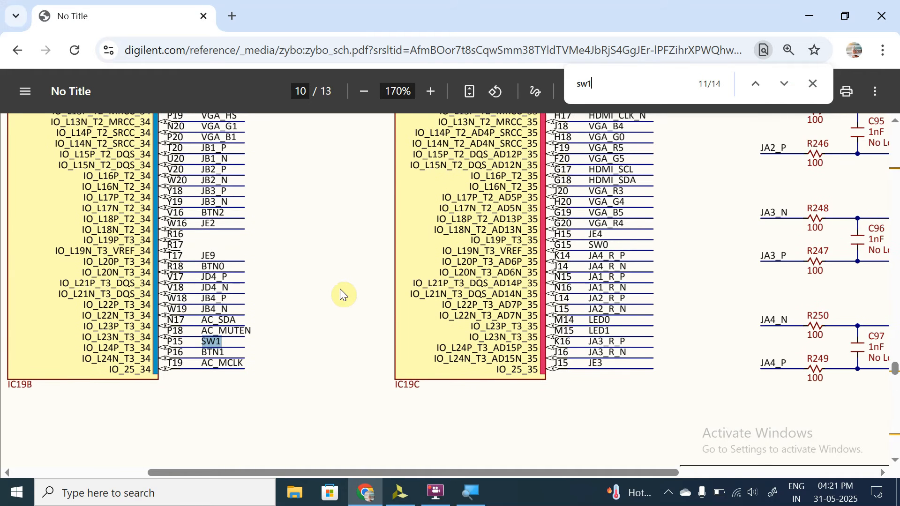
scroll(340, 291, up, 2)
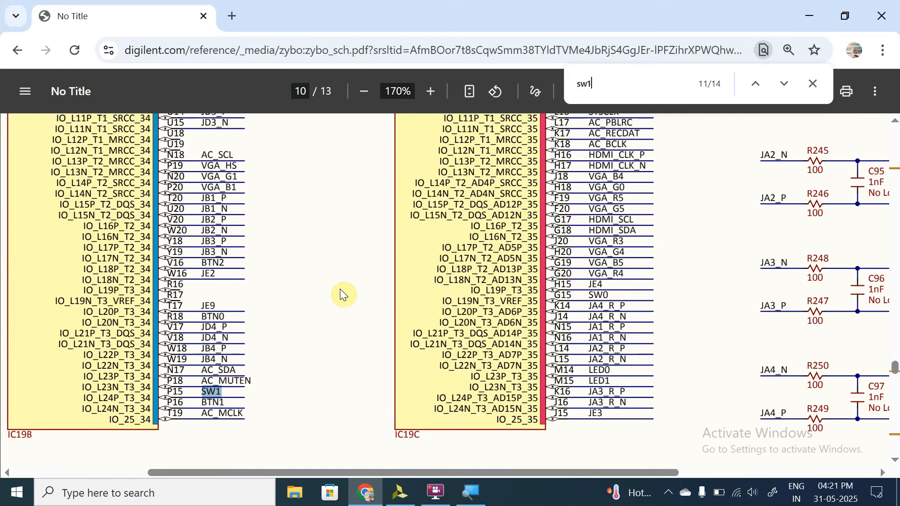
key(BackSpace)
text(2)
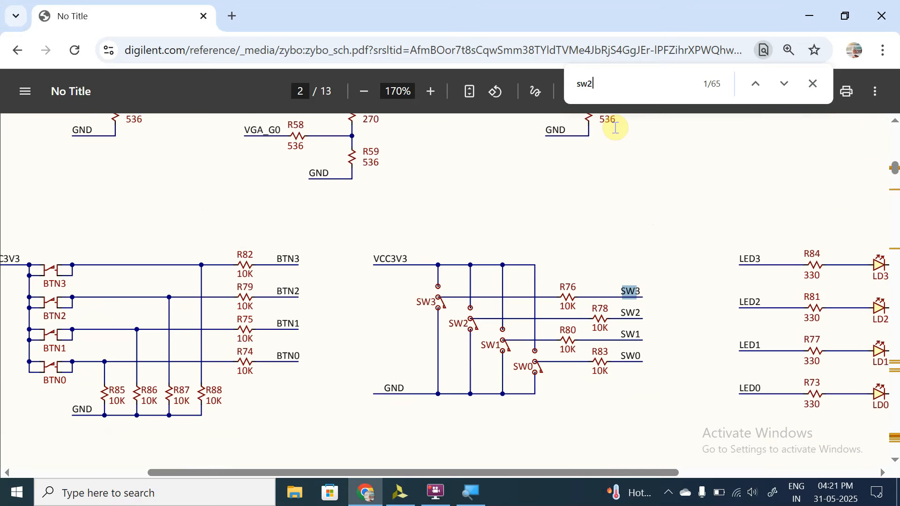
key(Return)
key(Return)
key(Return)
key(Return)
key(Return)
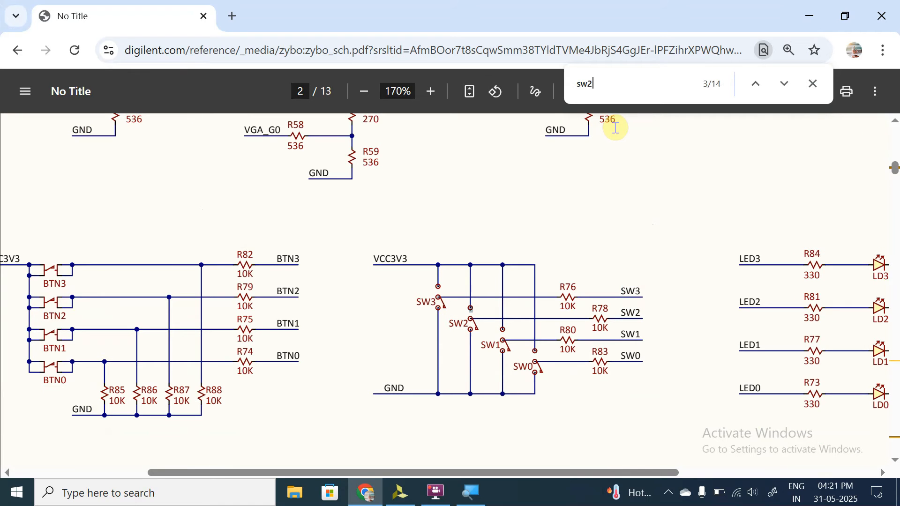
key(Return)
key(Return)
key(Return)
key(Return)
key(Return)
key(Return)
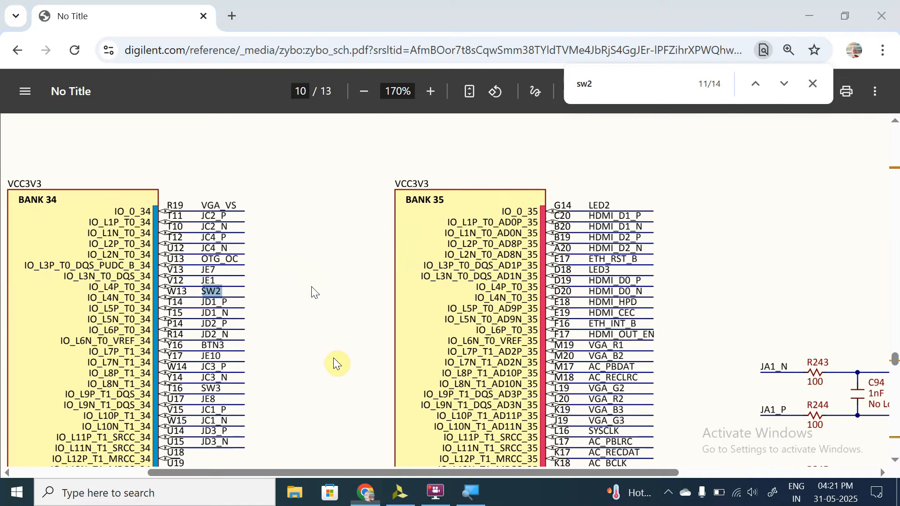
key(alt+Tab)
click(604, 375)
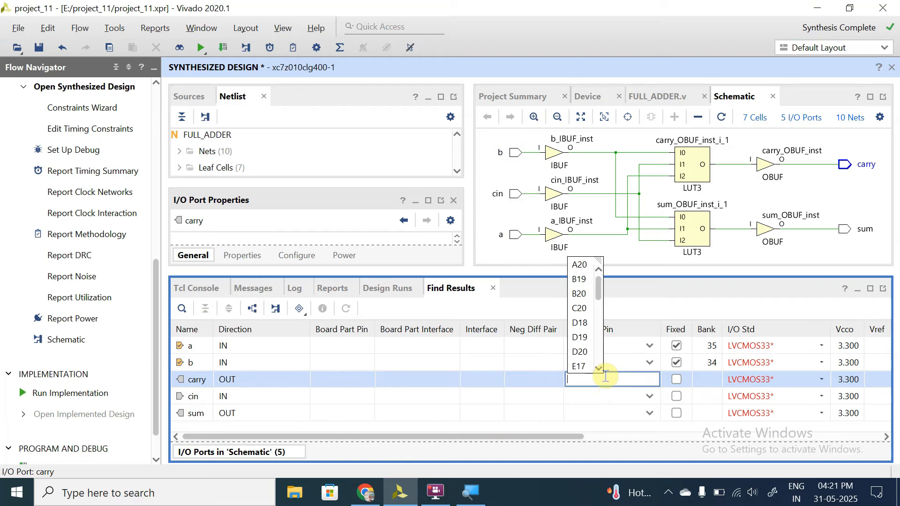
text(w13)
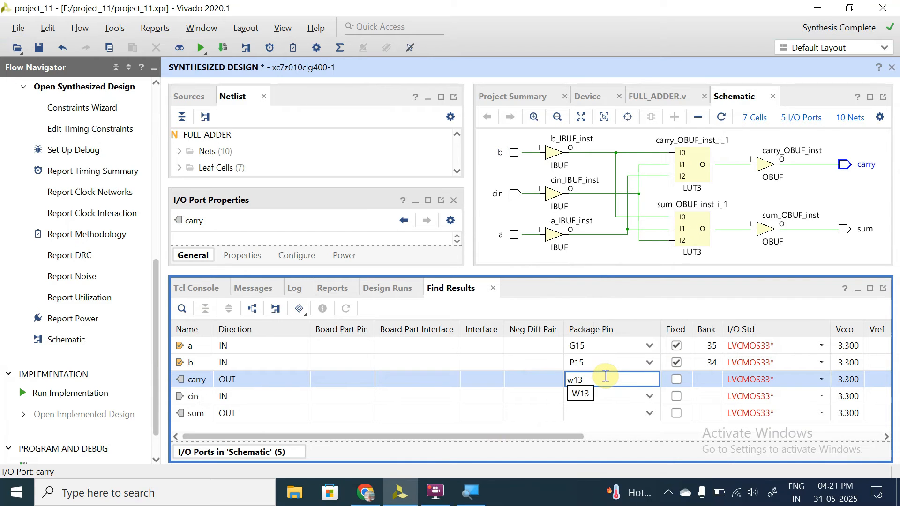
key(Return)
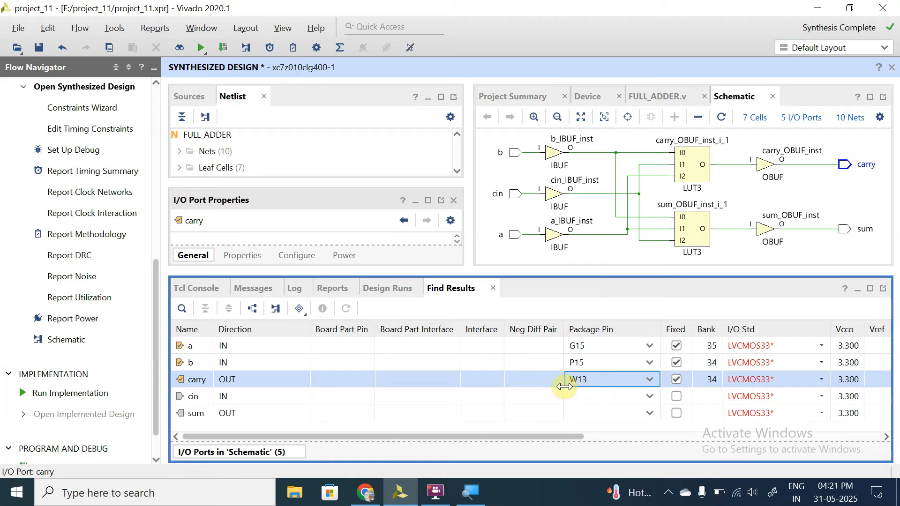
click(606, 382)
key(BackSpace)
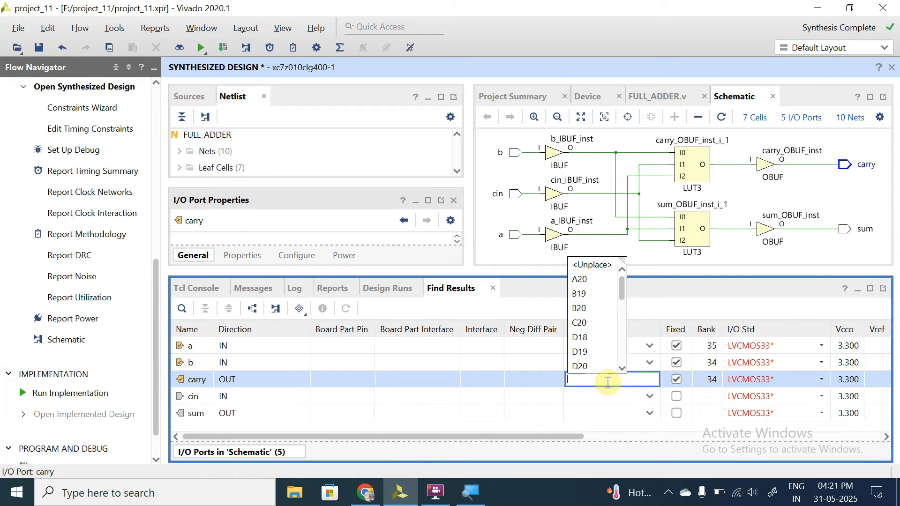
Assign package pin W13 to port cin, and open the package pin of port sum for editing
click(603, 395)
click(603, 395)
text(w13)
click(586, 407)
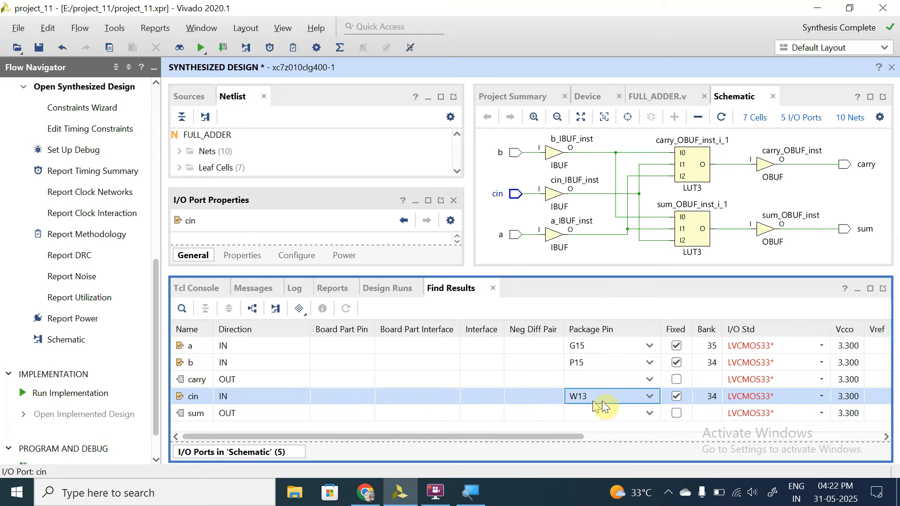
click(580, 412)
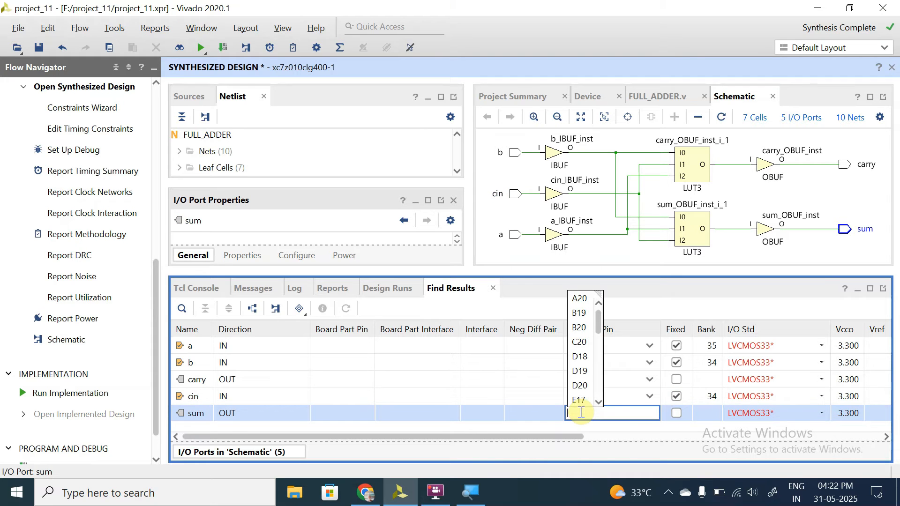
Switch to the Zybo schematic PDF, search for "led0", and step through the matches to the LED0 entry in the Bank 35 pin list
key(alt+Tab)
key(BackSpace)
key(BackSpace)
key(BackSpace)
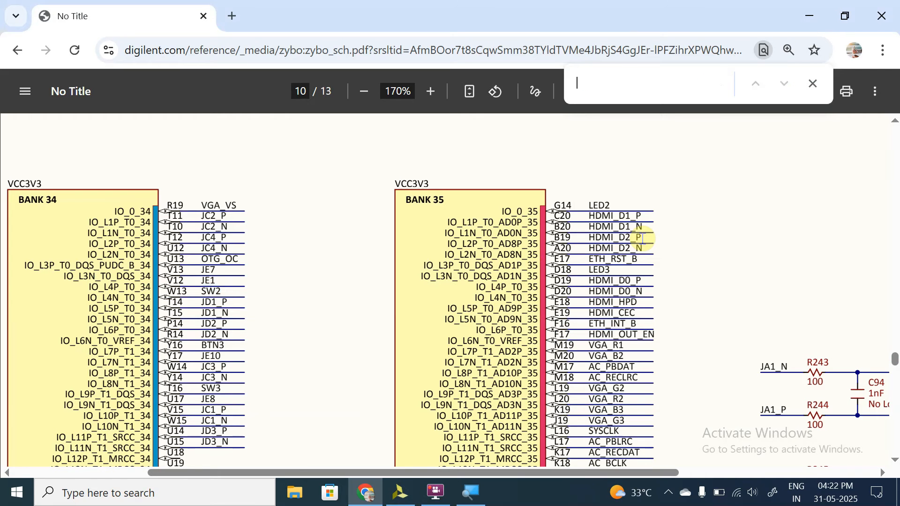
text(led)
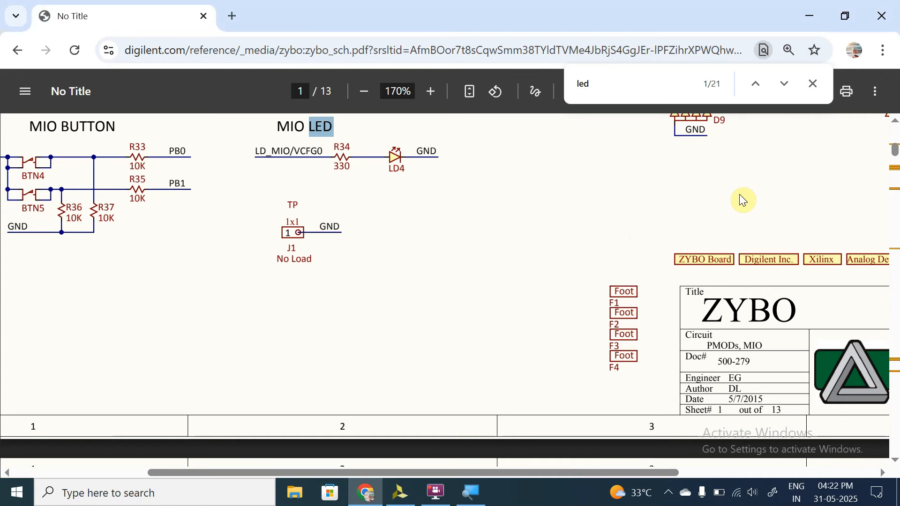
key(Return)
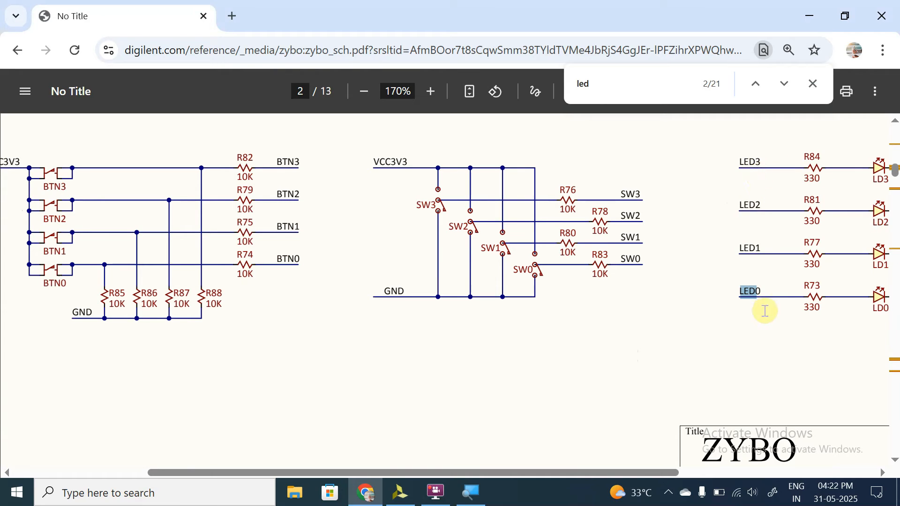
text(0)
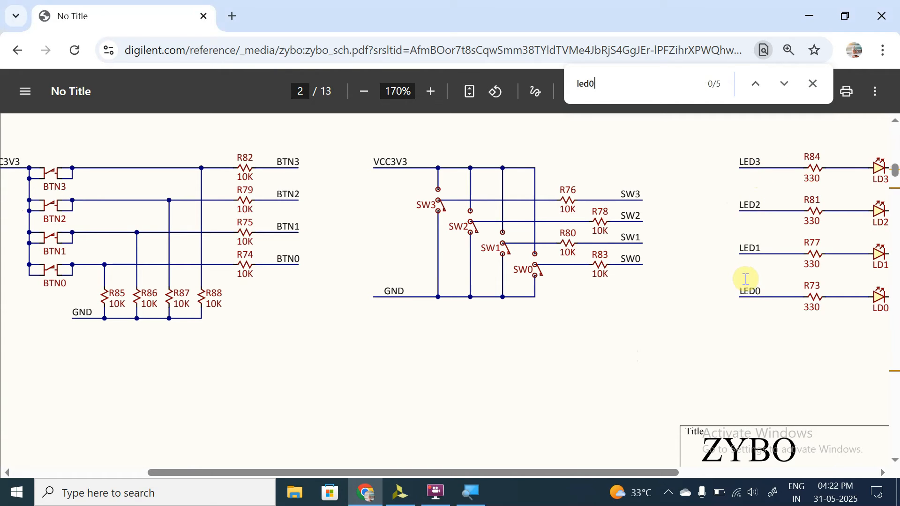
key(Return)
key(Return)
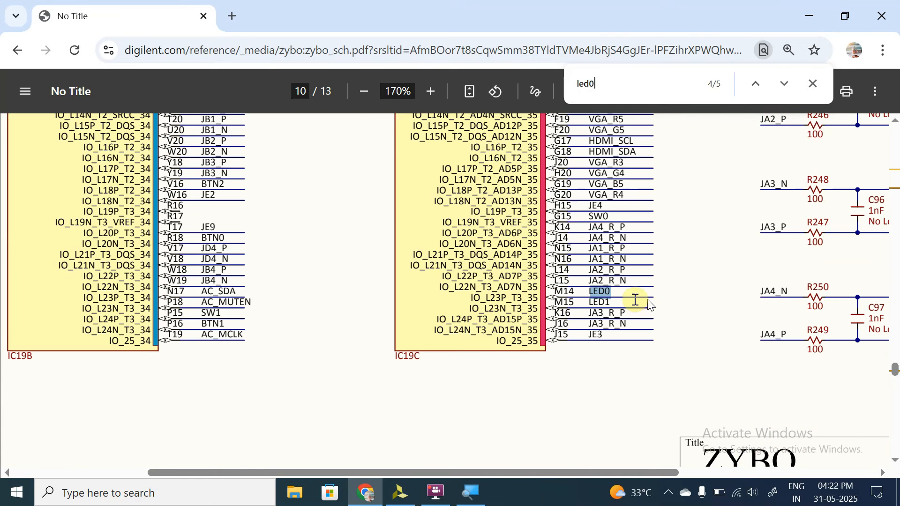
Switch back to Vivado and assign package pin M14 to port sum
key(alt+Tab)
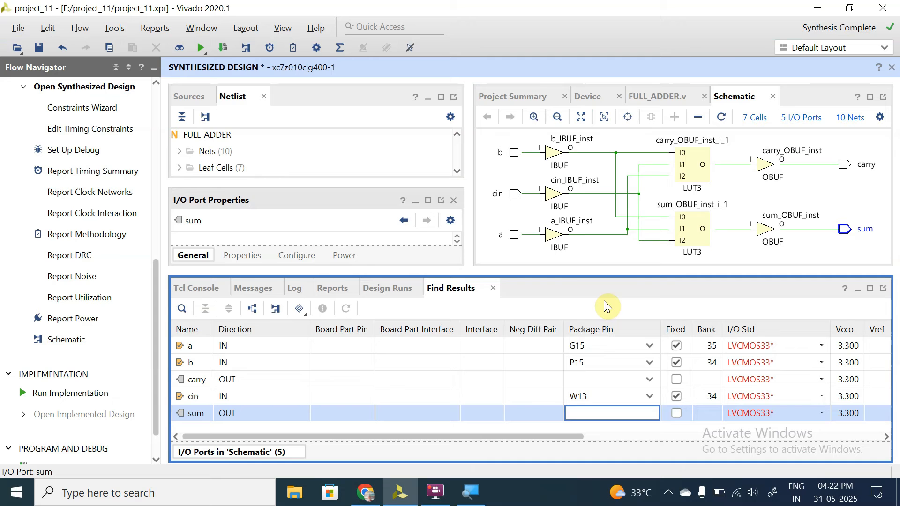
text(m14)
key(Return)
Return to the Zybo schematic PDF, find the LED1 entry in the Bank 35 pin list by searching for "led1", and switch back to Vivado
key(alt+Tab)
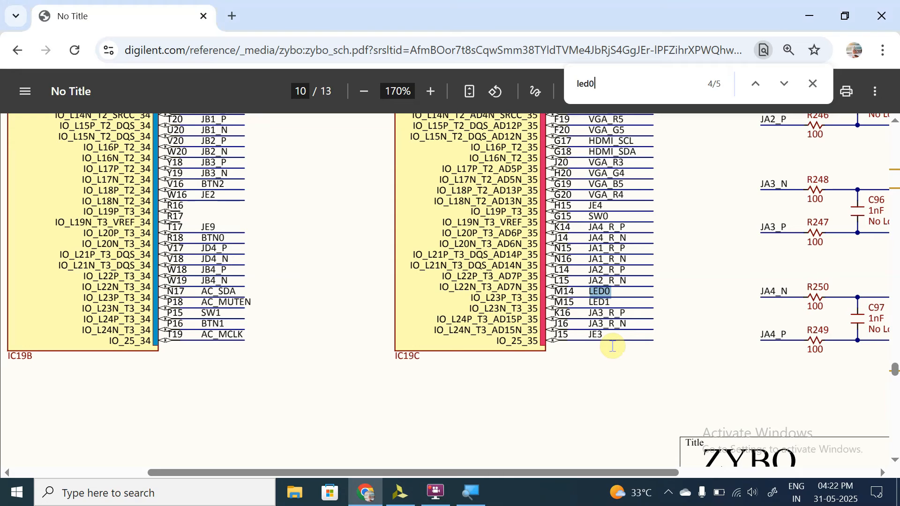
key(BackSpace)
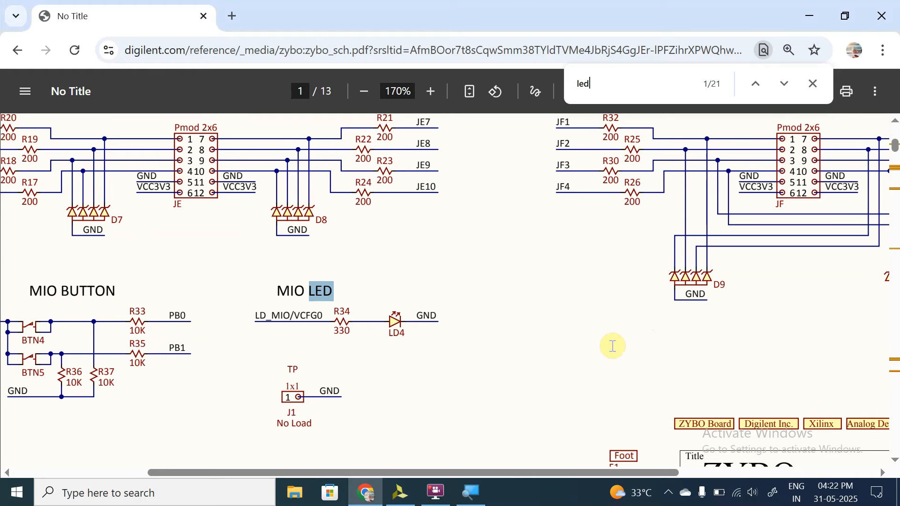
key(BackSpace)
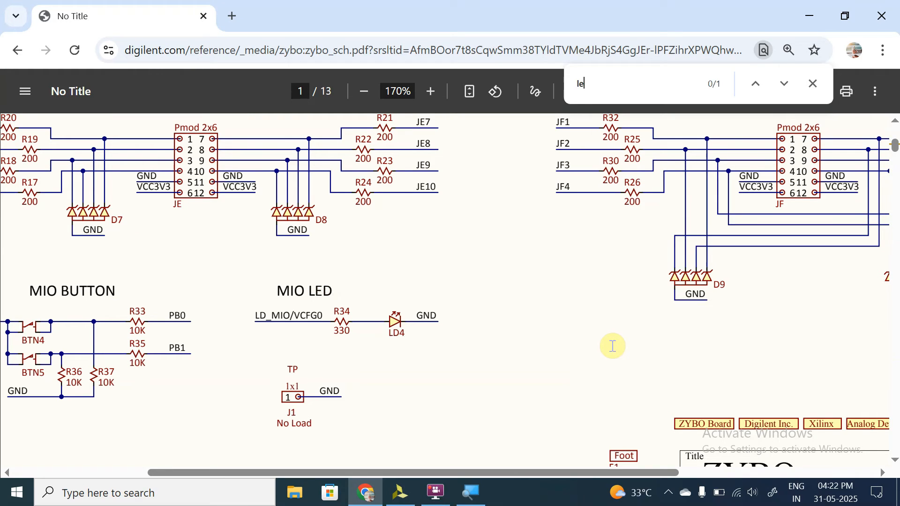
text(d1)
key(Return)
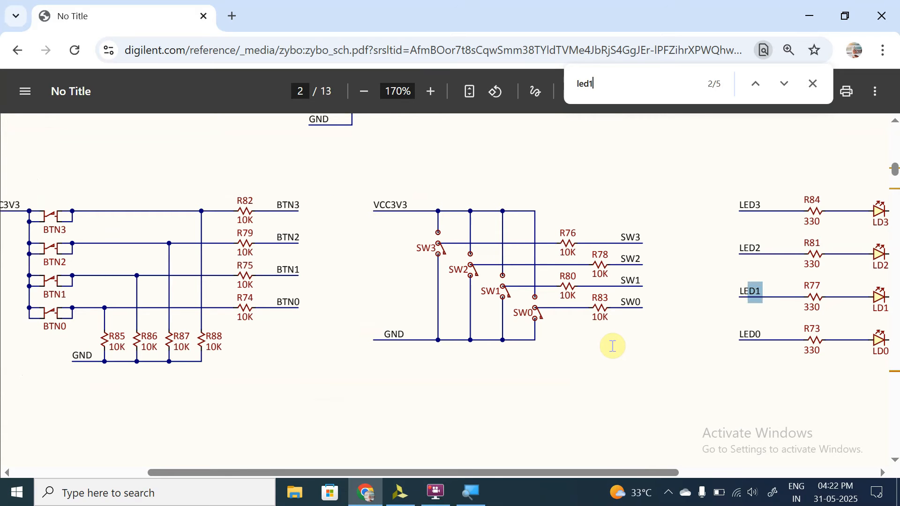
key(Return)
key(Return)
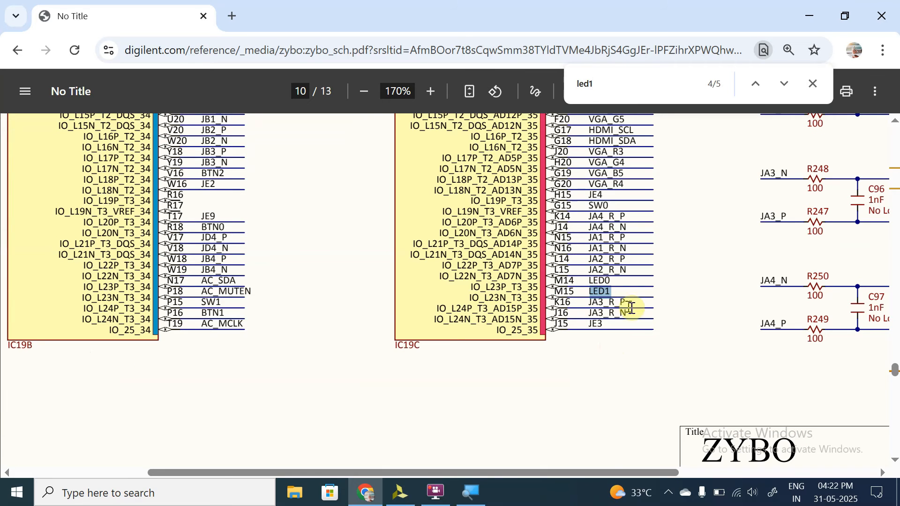
key(alt+Tab)
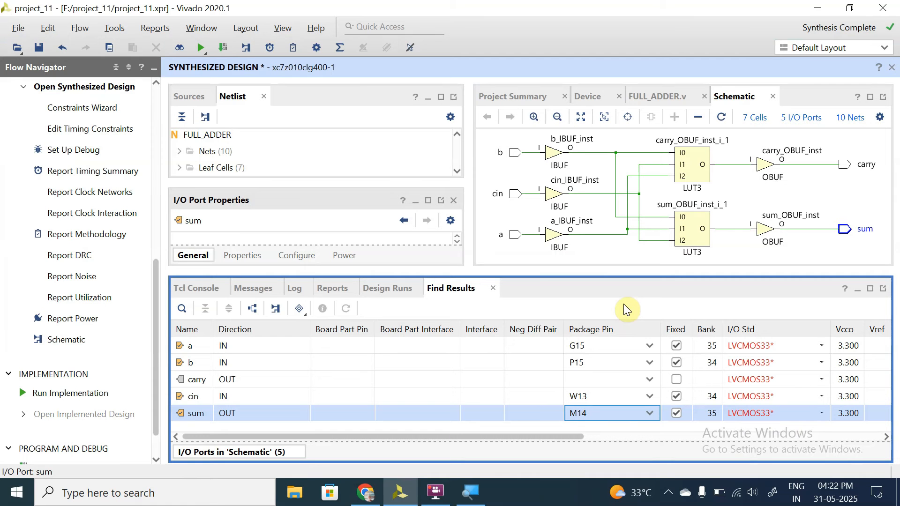
Assign package pin M15 to port carry
double_click(595, 379)
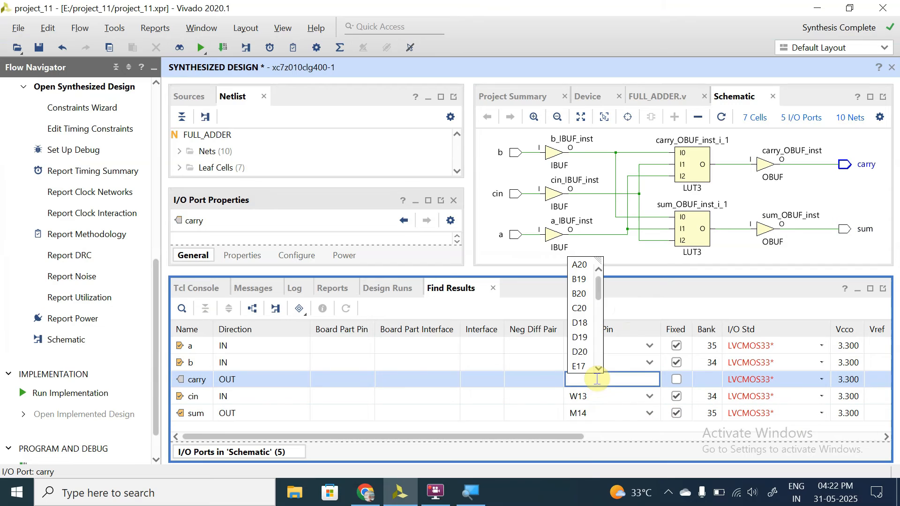
text(m15)
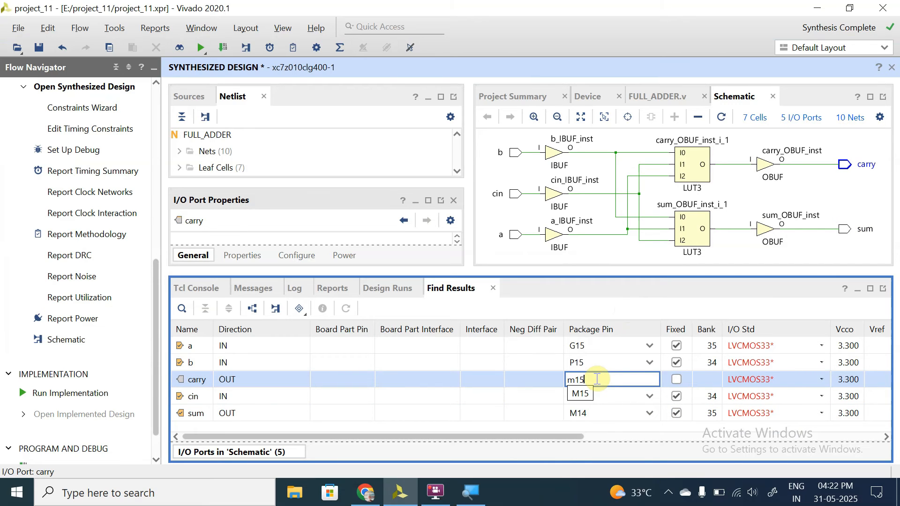
key(Return)
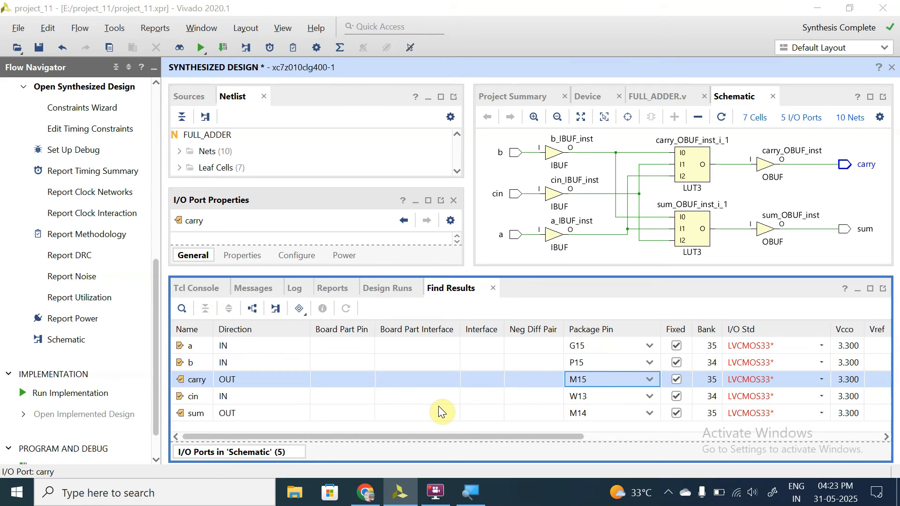
Save the constraints to a new XDC file named ADDER_CONST, local to the project
key(ctrl+s)
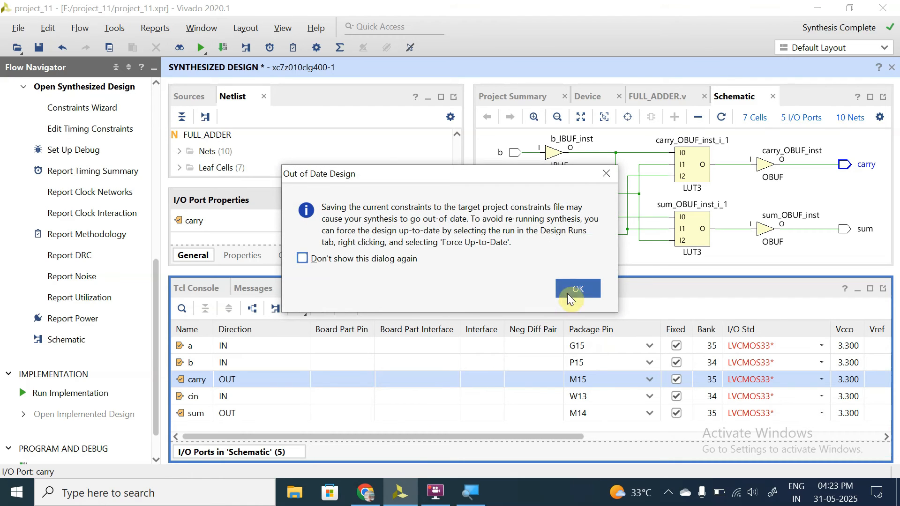
click(579, 288)
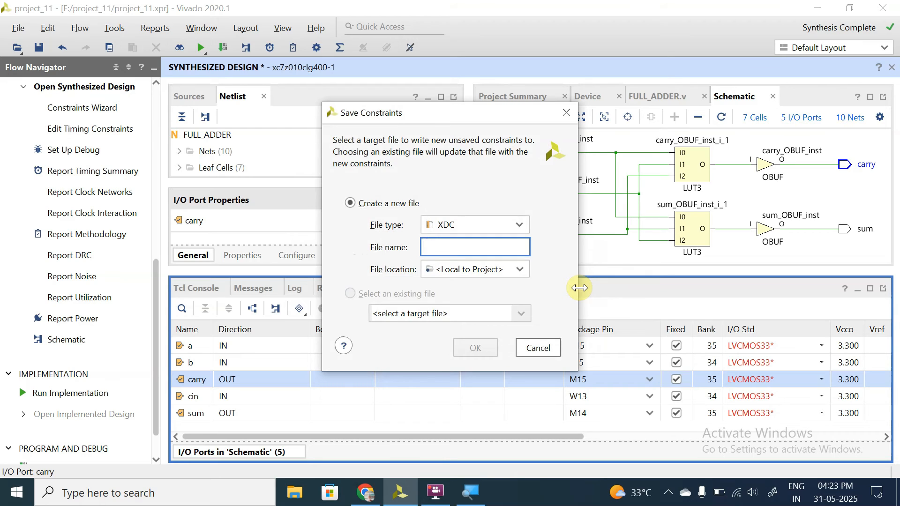
text(ADDER_)
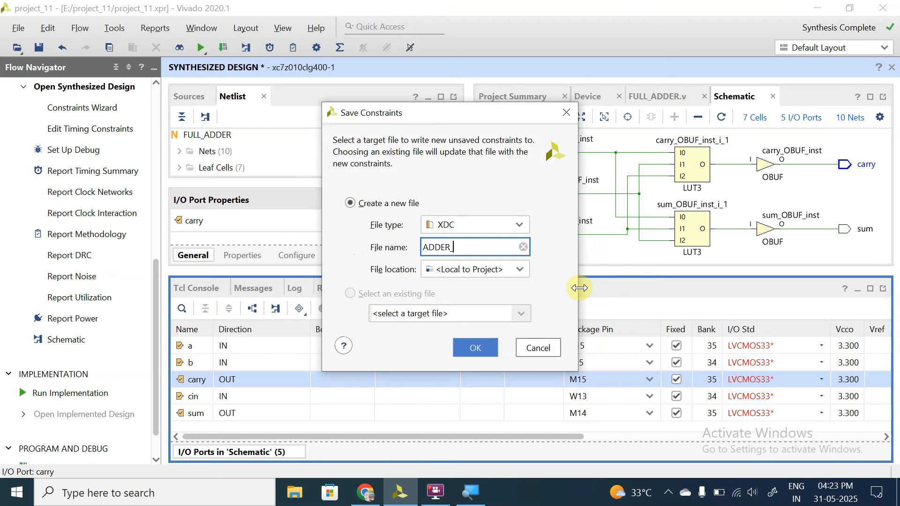
text(CONST)
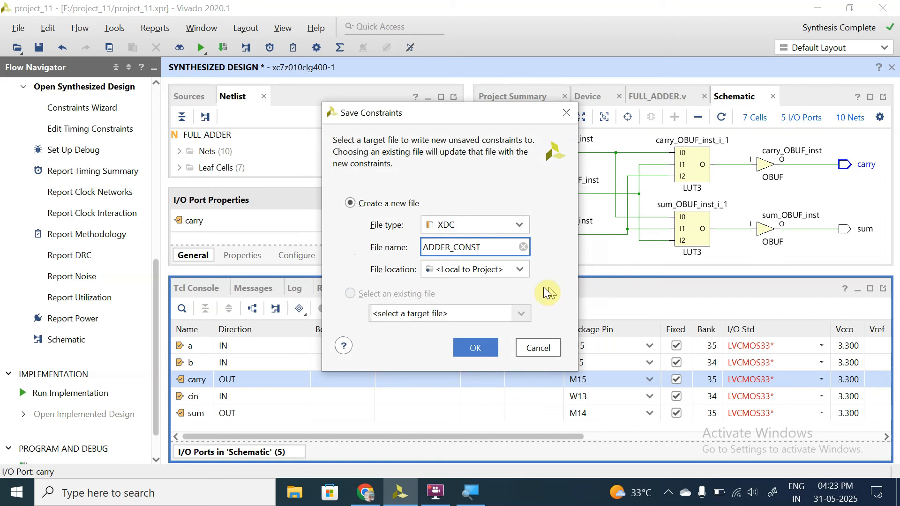
click(472, 347)
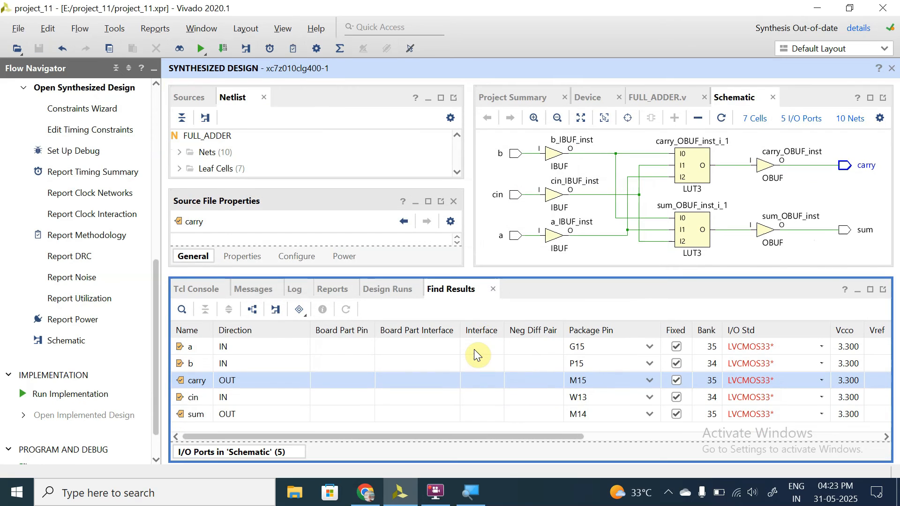
Open ADDER_CONST.xdc from the constrs_1 constraint set and review its I/O standard and package pin assignments
click(197, 99)
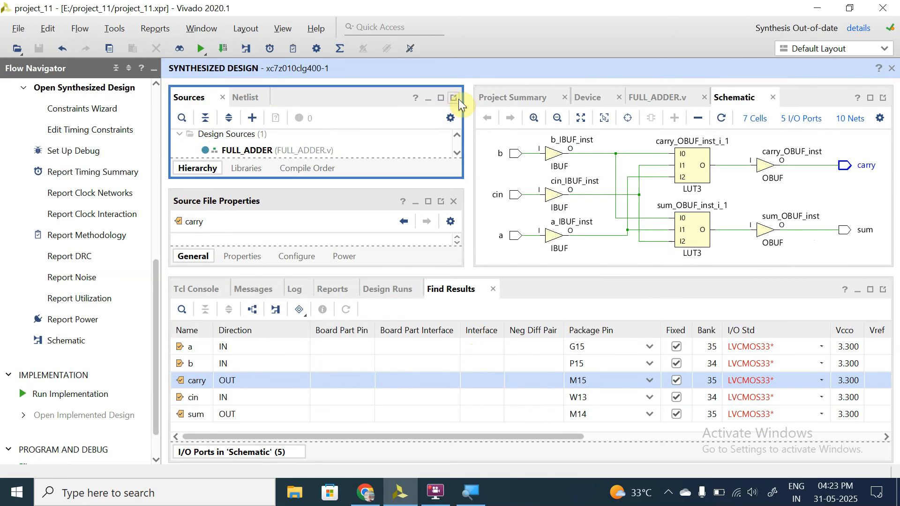
click(442, 98)
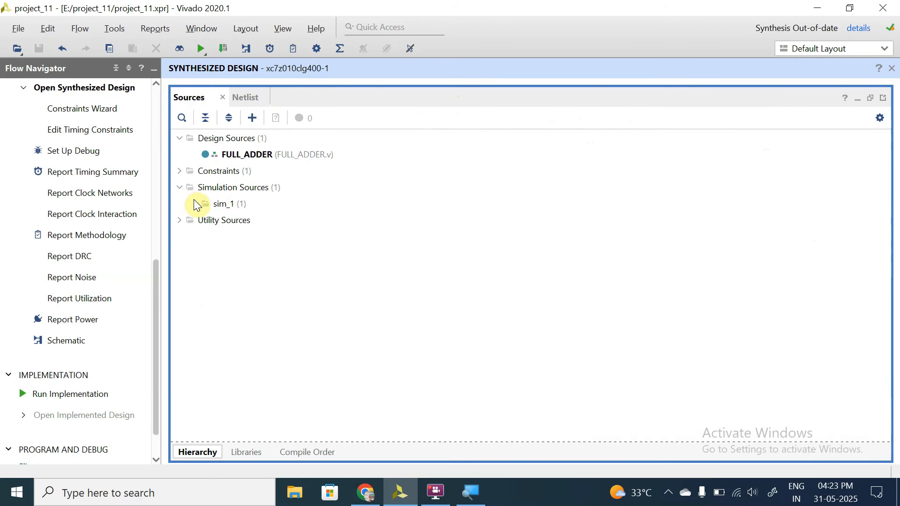
click(180, 171)
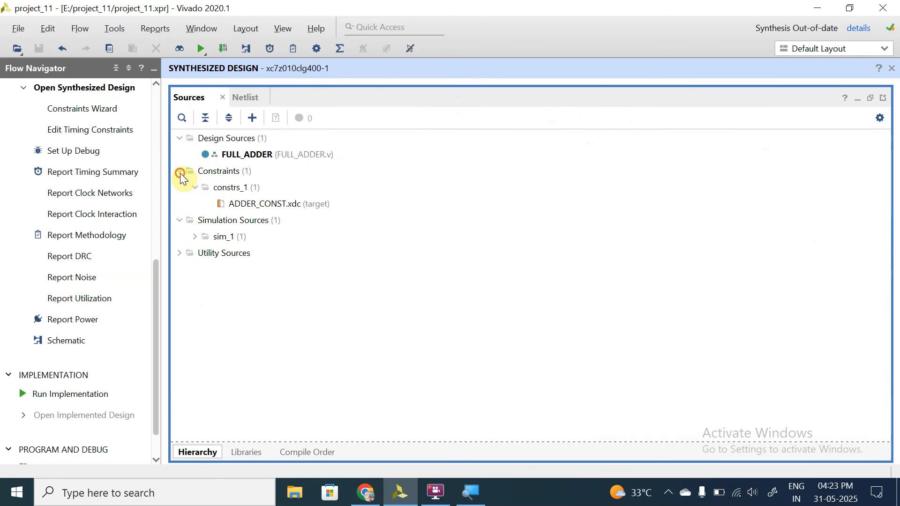
click(271, 206)
double_click(271, 205)
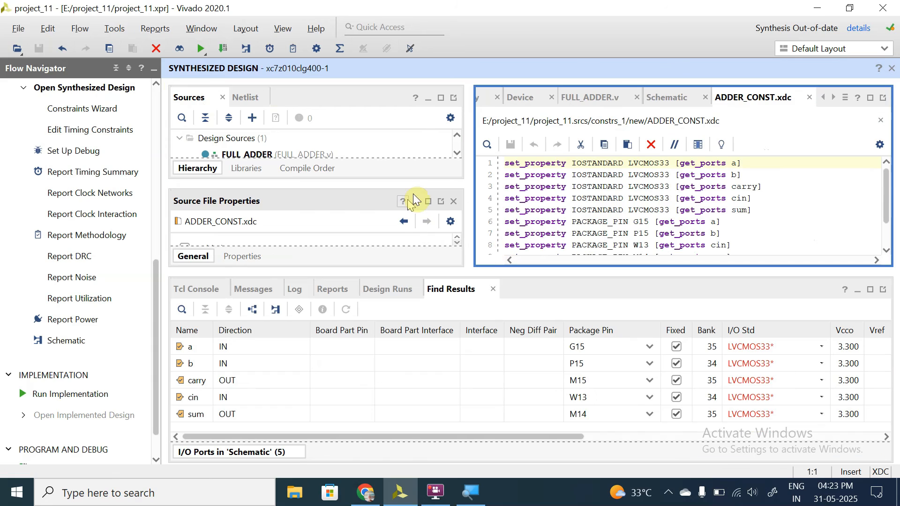
scroll(659, 209, down, 1)
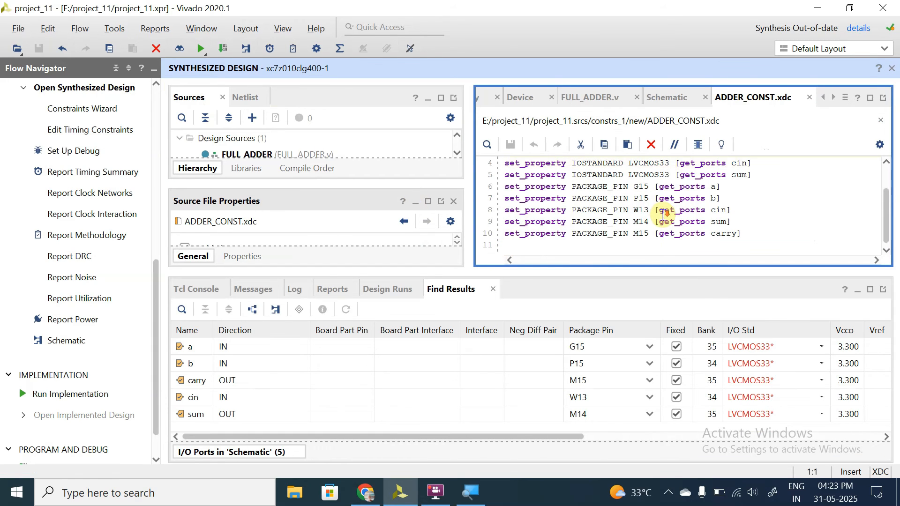
scroll(702, 220, up, 1)
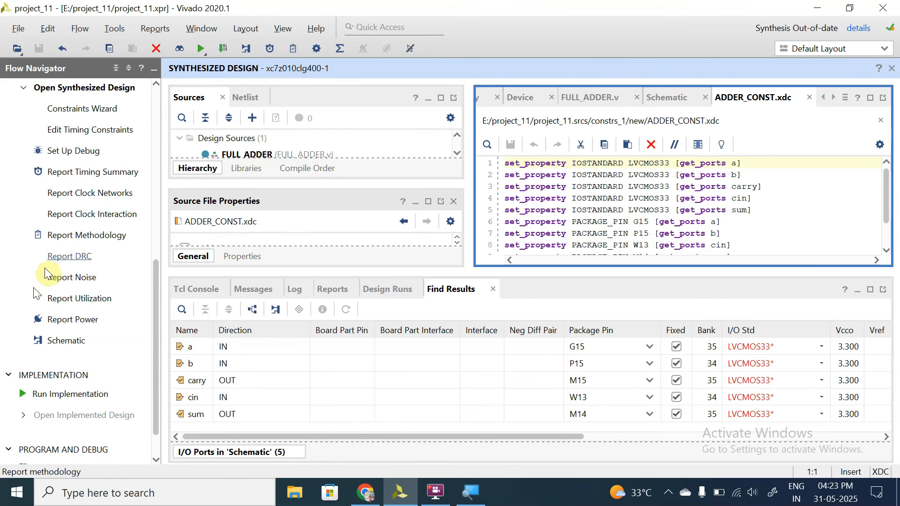
Generate the bitstream, agreeing to rerun synthesis and implementation first, and open the Hardware Manager once it completes
scroll(36, 291, down, 1)
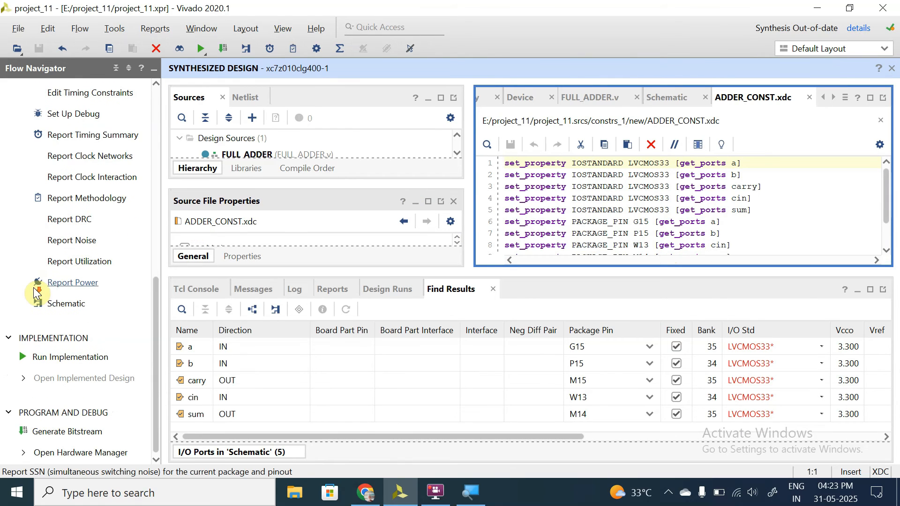
click(64, 438)
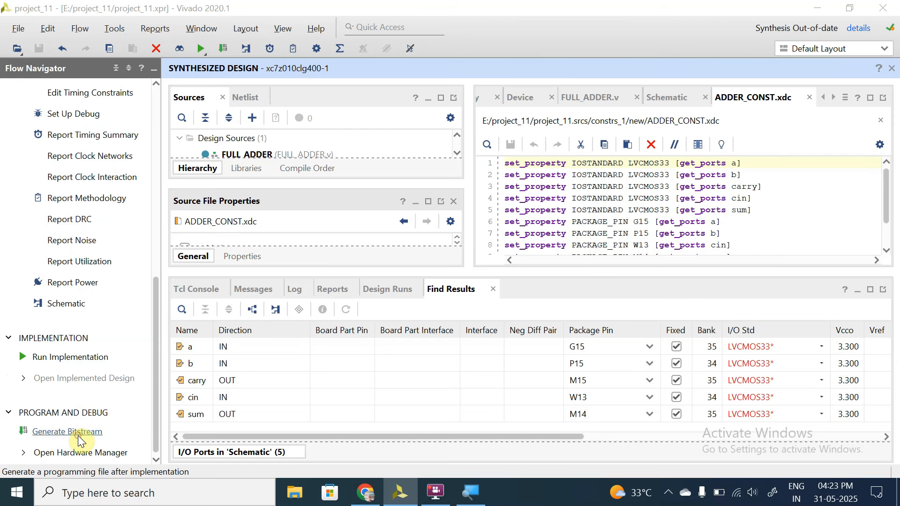
click(498, 276)
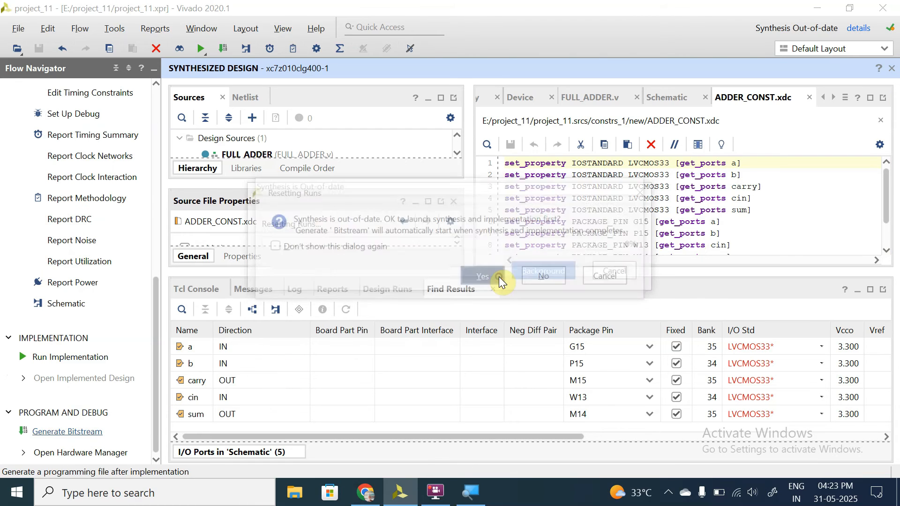
click(495, 330)
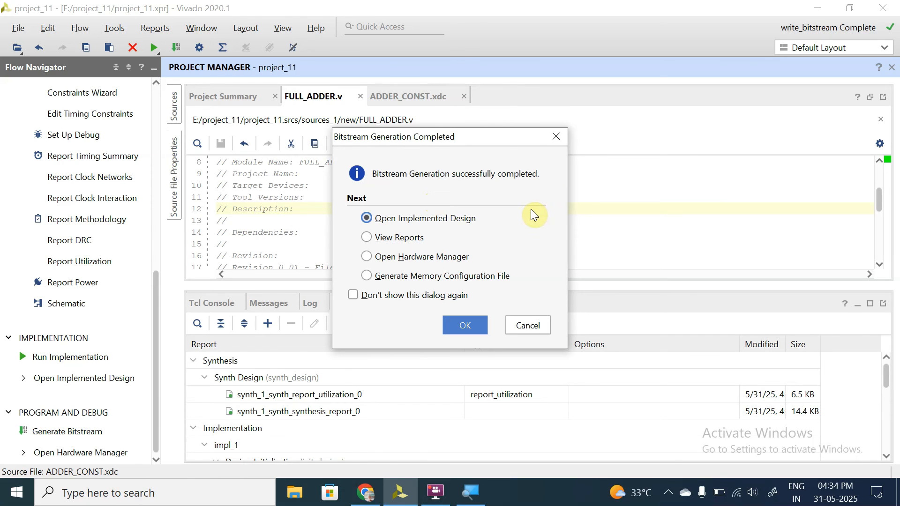
click(454, 258)
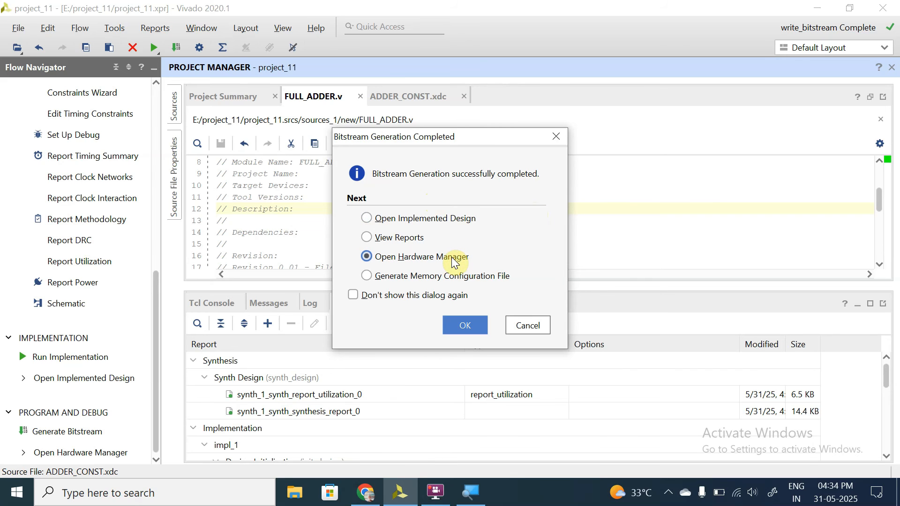
click(457, 326)
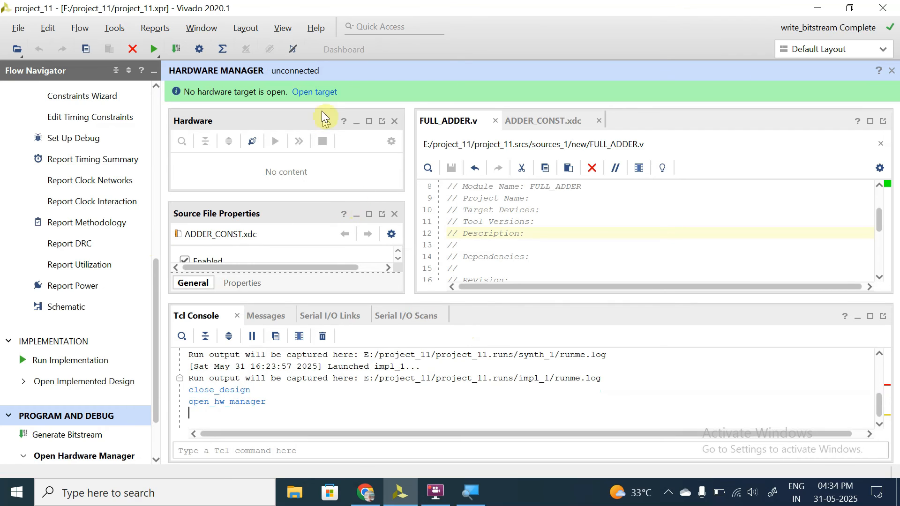
Auto-connect to the local hardware target and program the xc7z010_1 device with the FULL_ADDER.bit bitstream
click(315, 100)
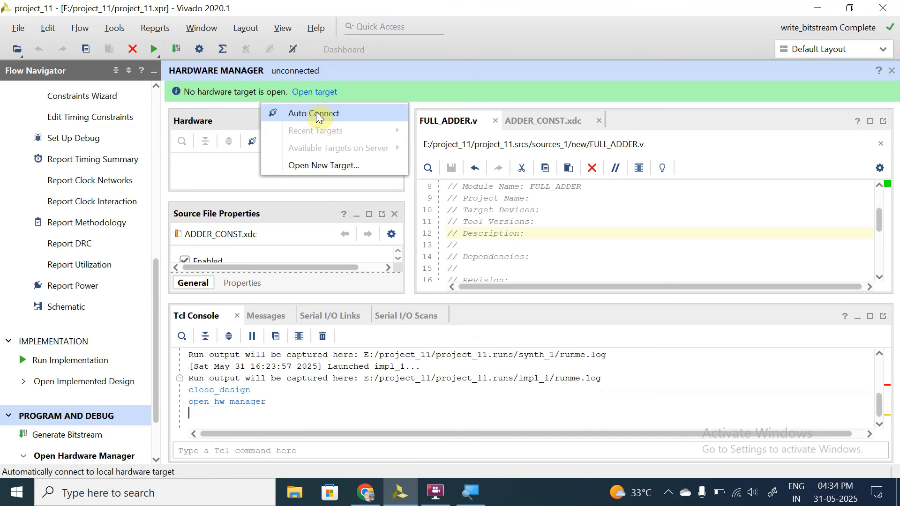
click(315, 113)
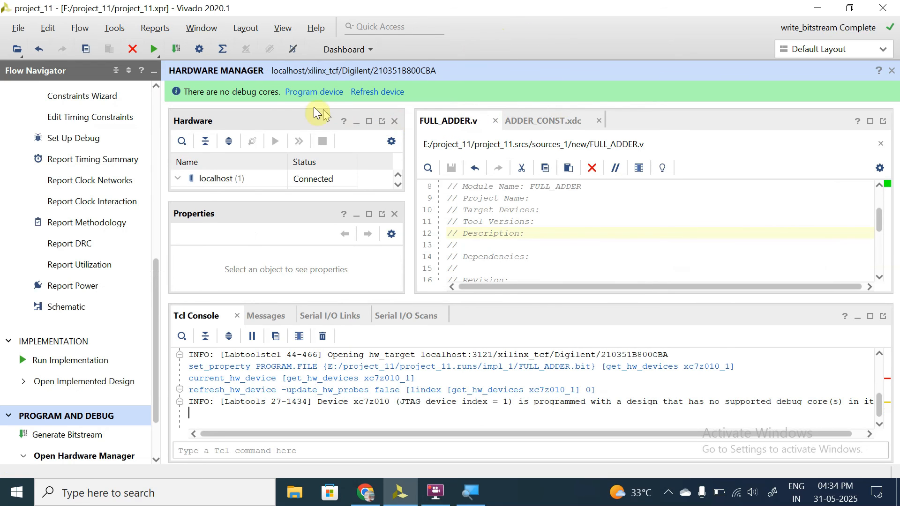
click(302, 93)
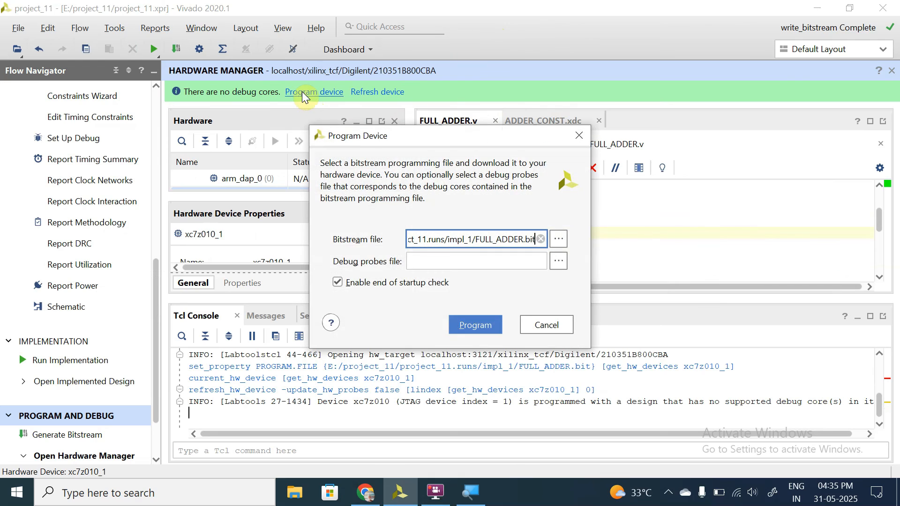
click(477, 328)
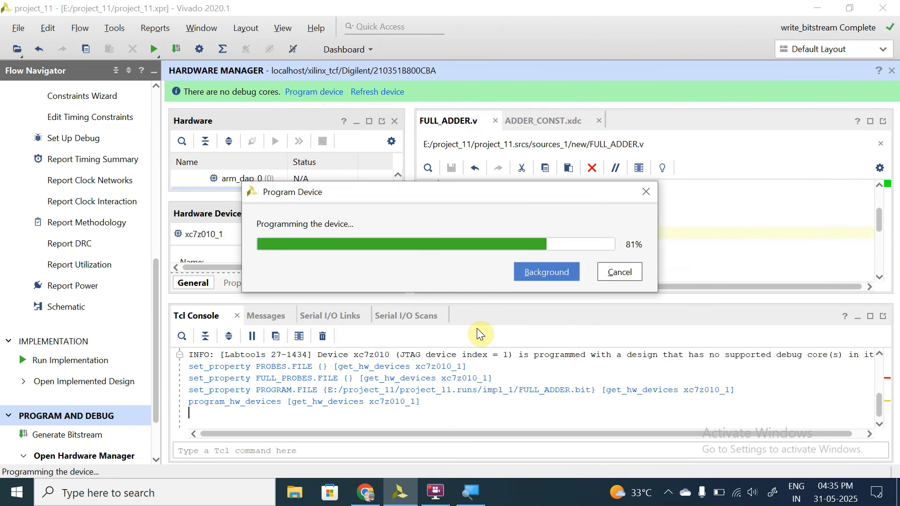